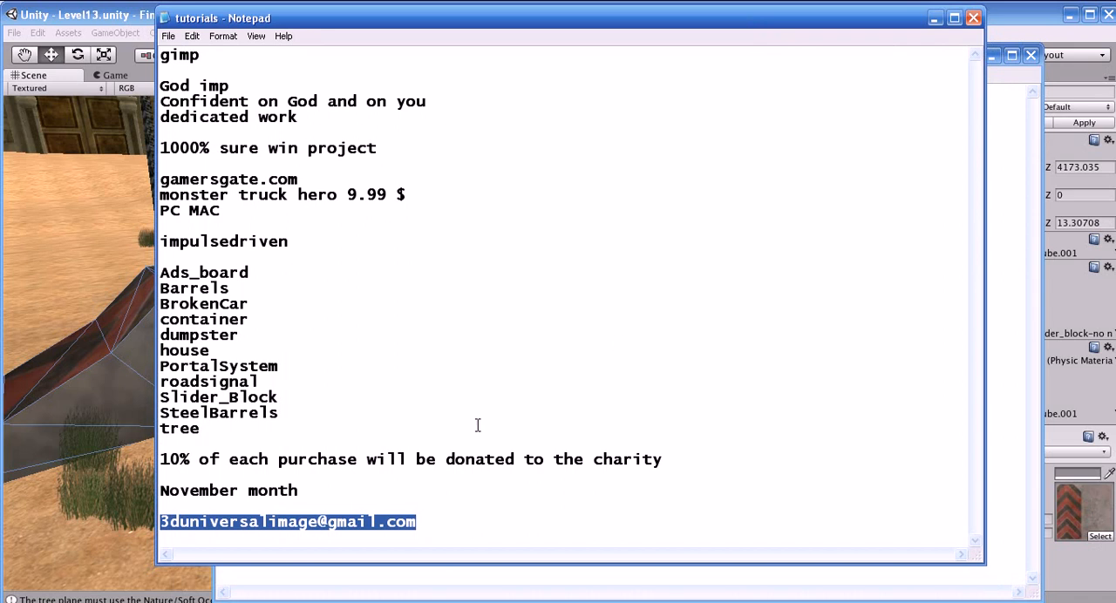
Highlight the gamersgate.com entry for monster truck hero at 9.99 $ on PC and MAC in the tutorials notes
drag(440, 510, 124, 70)
click(528, 302)
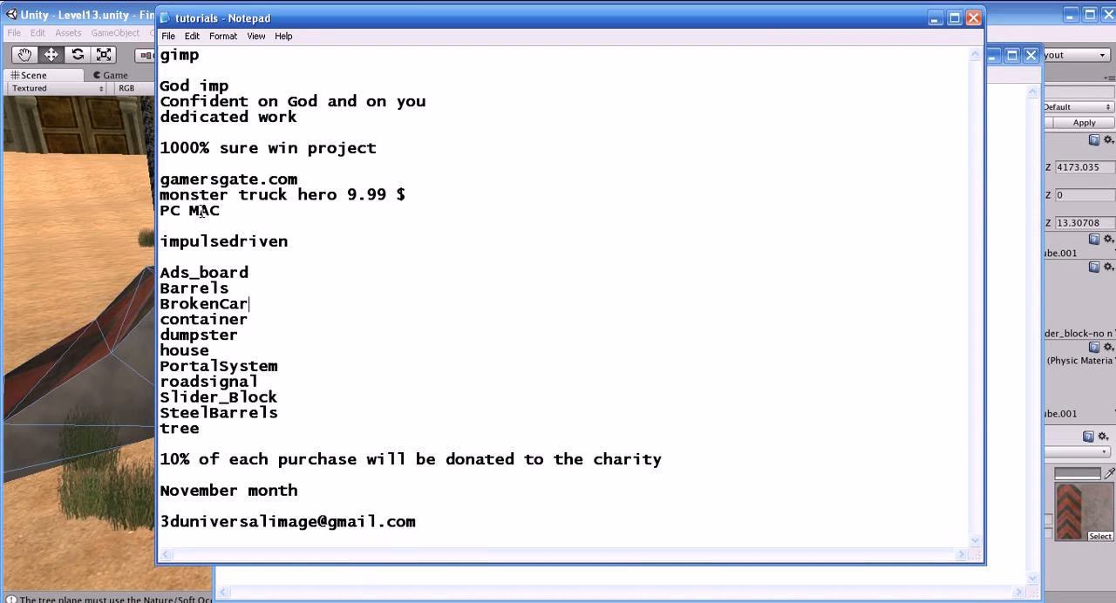
double_click(285, 180)
click(161, 194)
drag(136, 187, 135, 177)
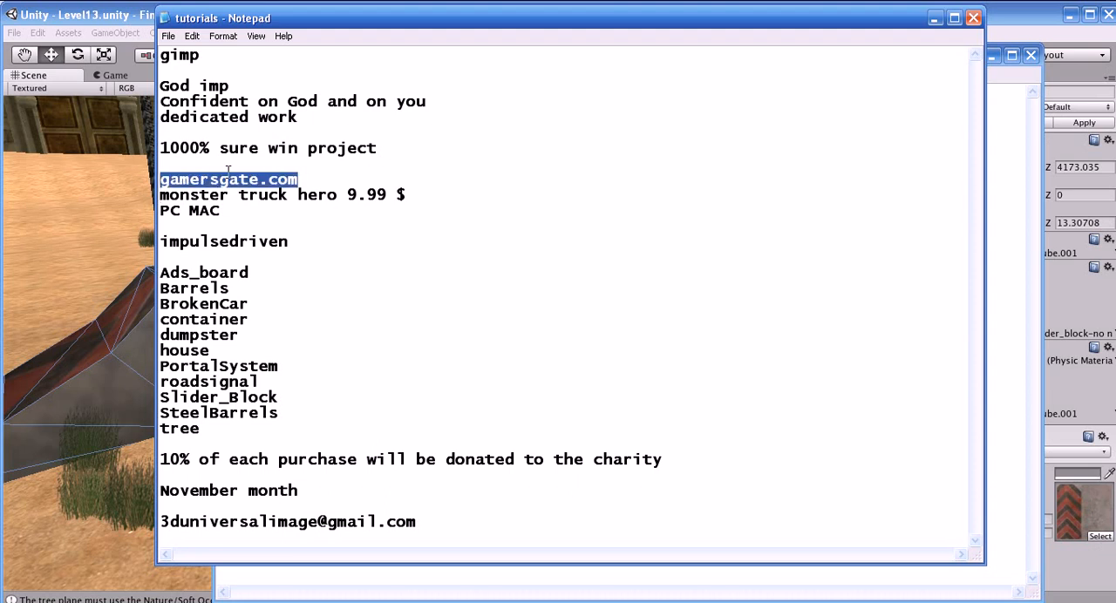
drag(335, 180, 160, 180)
click(339, 193)
drag(339, 194, 144, 189)
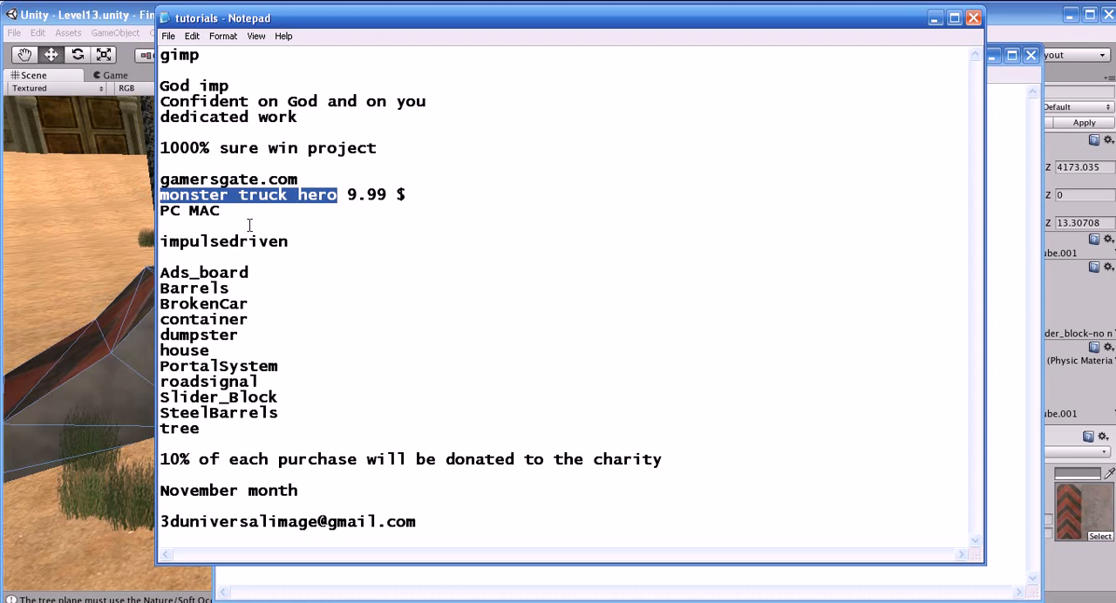
drag(228, 218, 149, 210)
drag(405, 196, 147, 181)
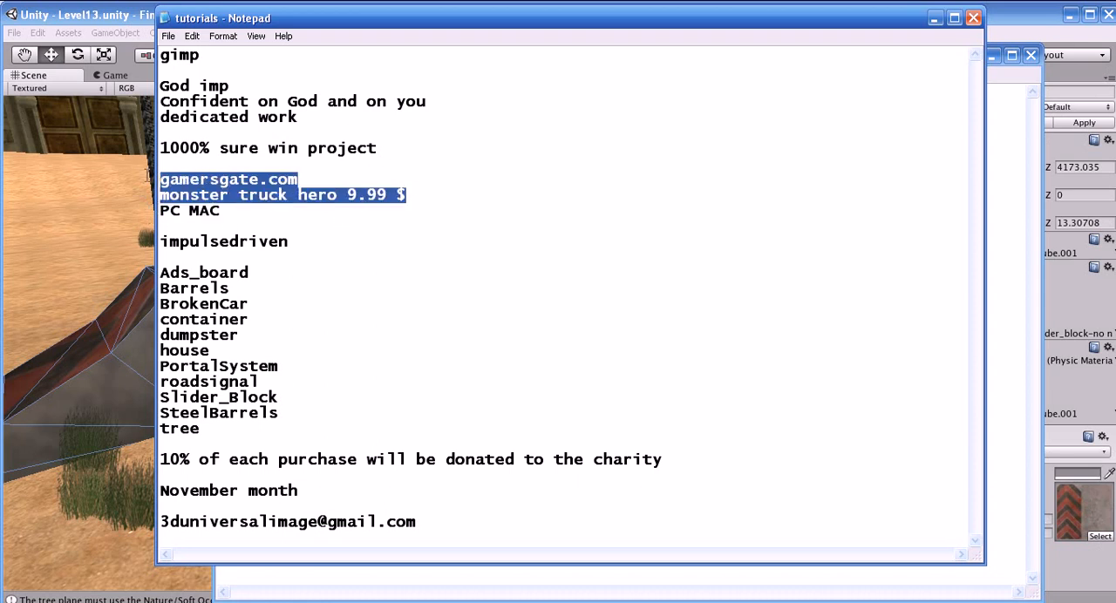
Highlight the asset list from Ads_board to tree, the November month line and the contact e-mail in the notes
click(262, 215)
drag(229, 427, 49, 272)
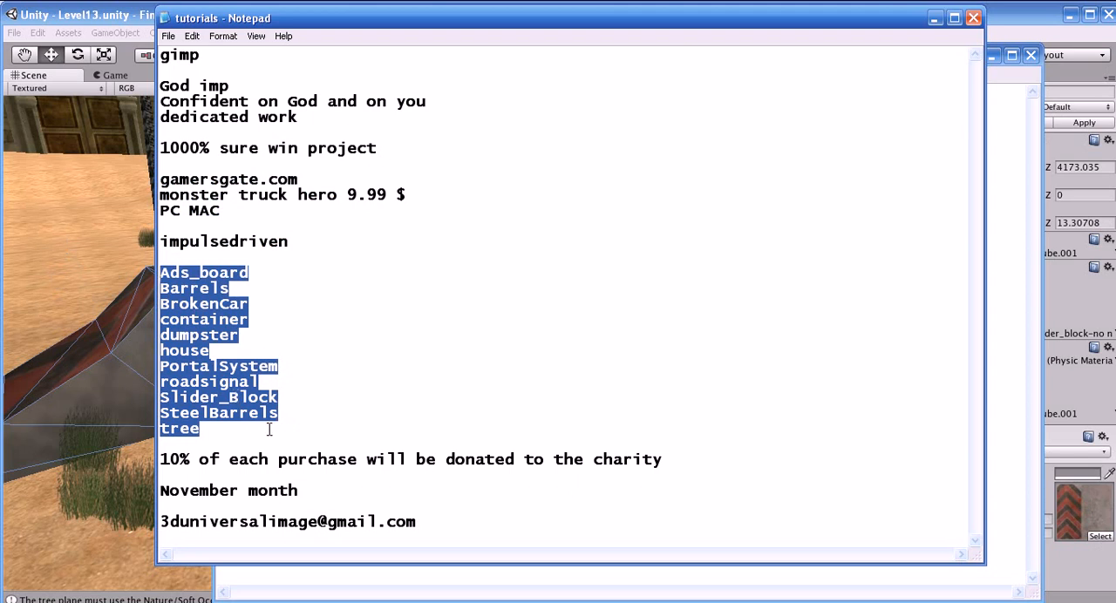
drag(301, 492, 159, 491)
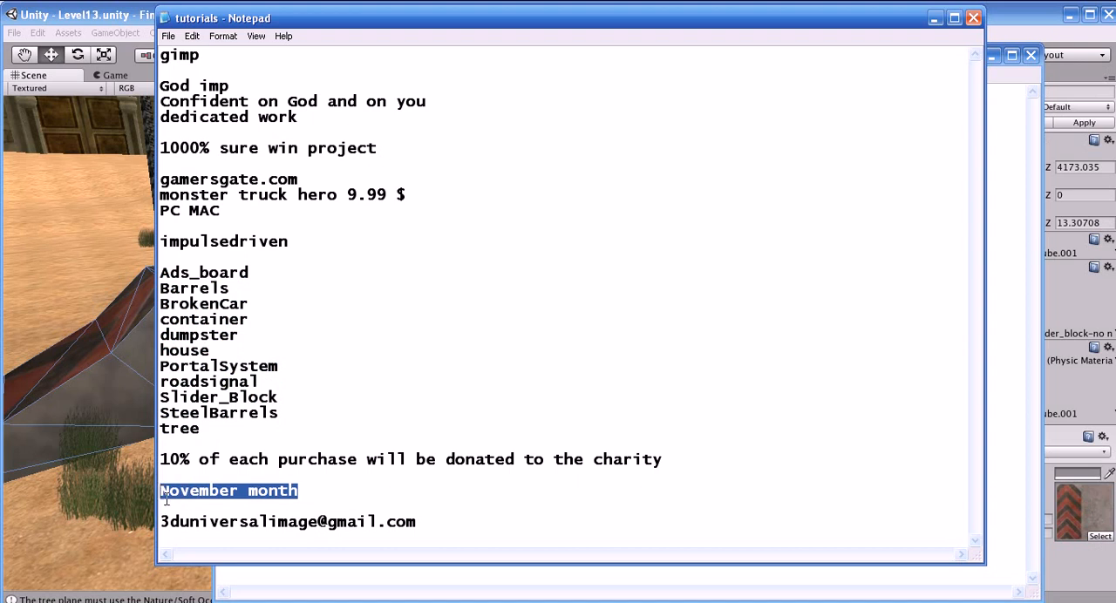
drag(520, 521, 161, 512)
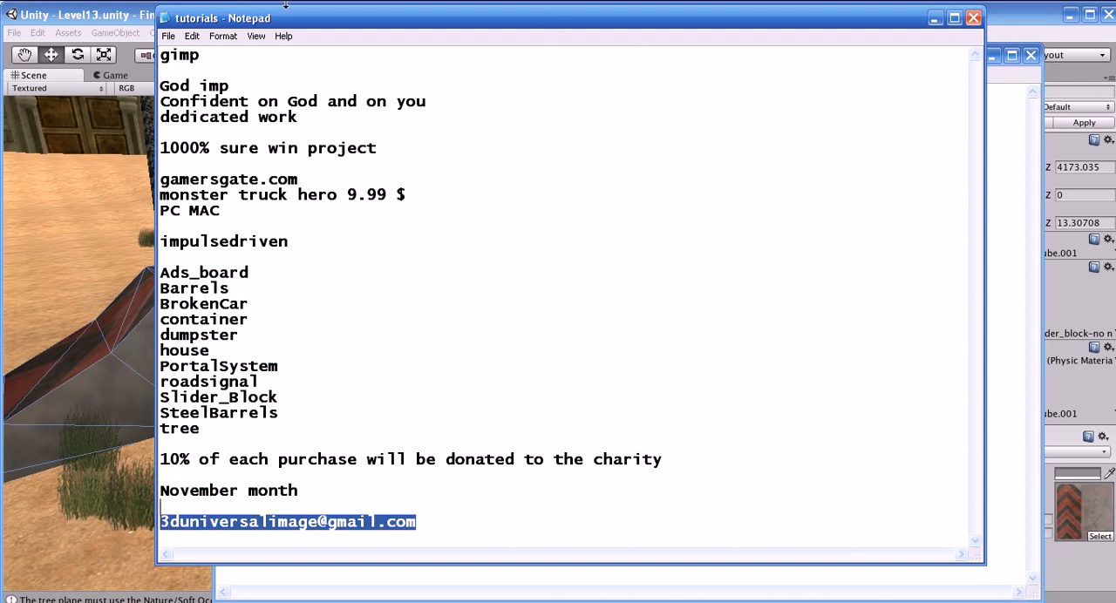
Switch to Unity and examine the military truck of Level13 in the scene view
click(131, 76)
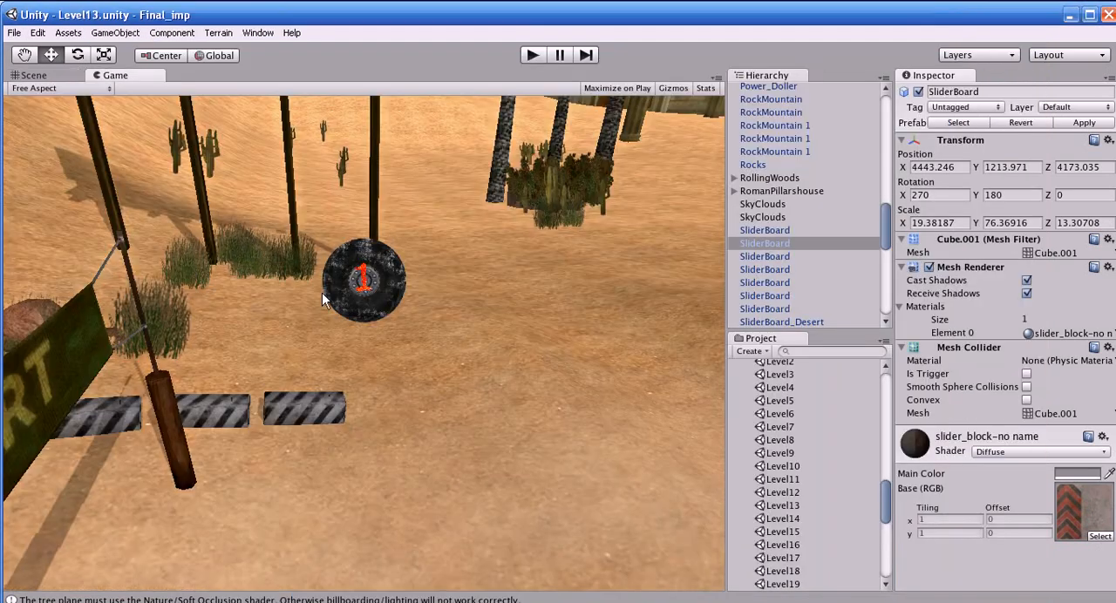
click(33, 75)
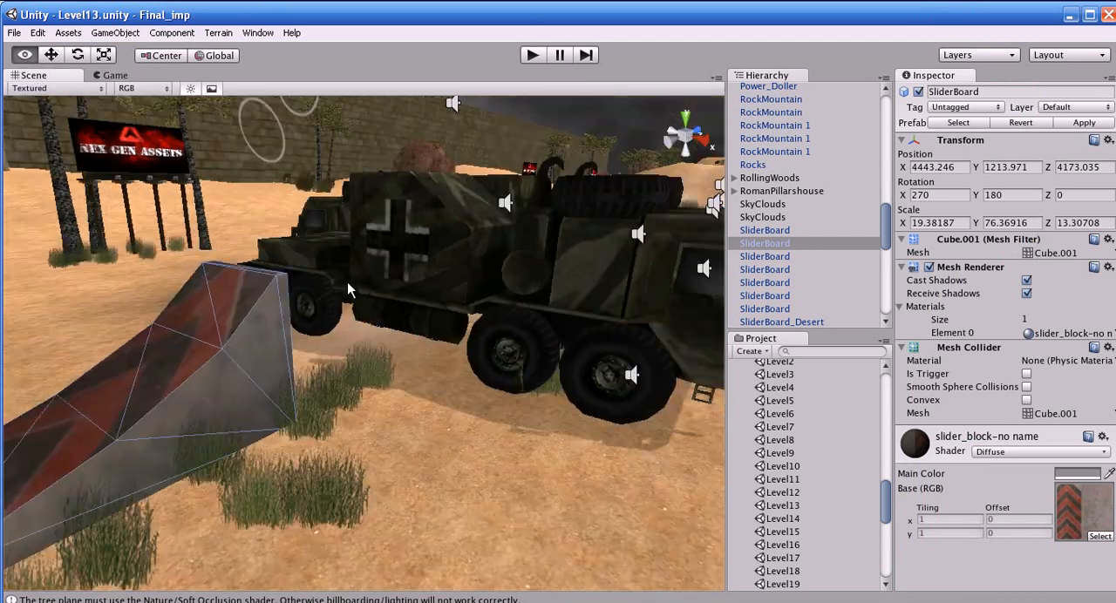
click(407, 327)
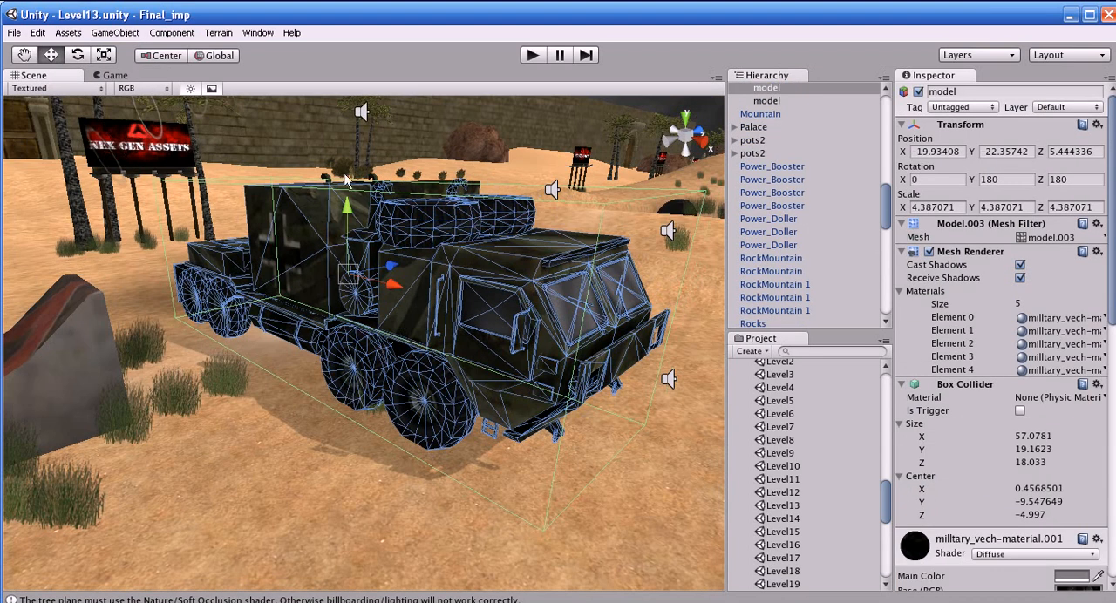
click(391, 479)
alt+drag(391, 478, 342, 445)
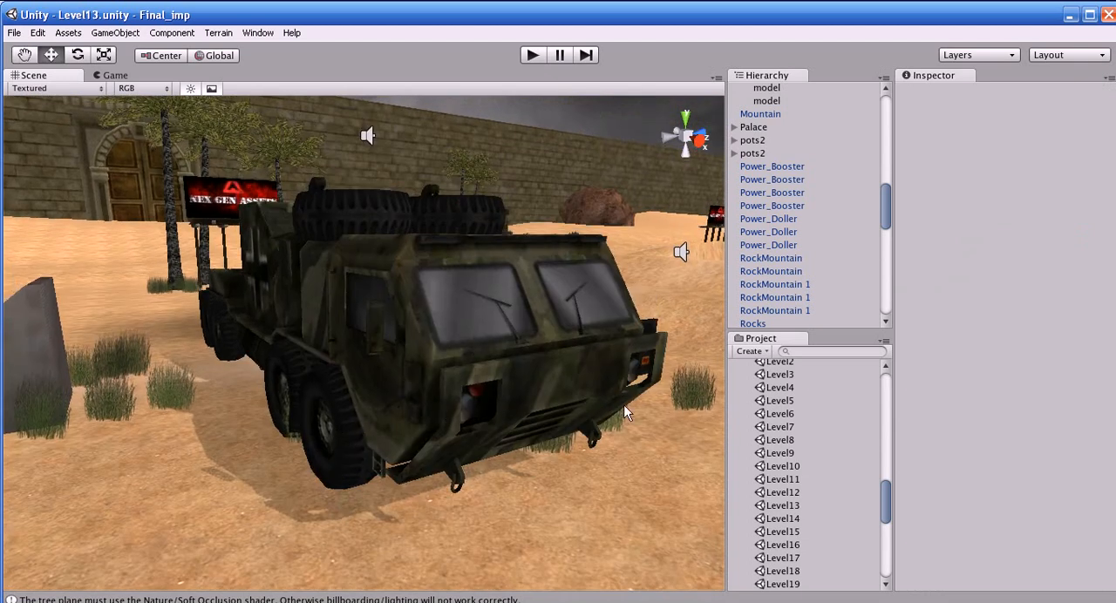
Open the Level1 scene and frame the Wheel1_FL object in the scene view
scroll(782, 441, up, 5)
double_click(781, 545)
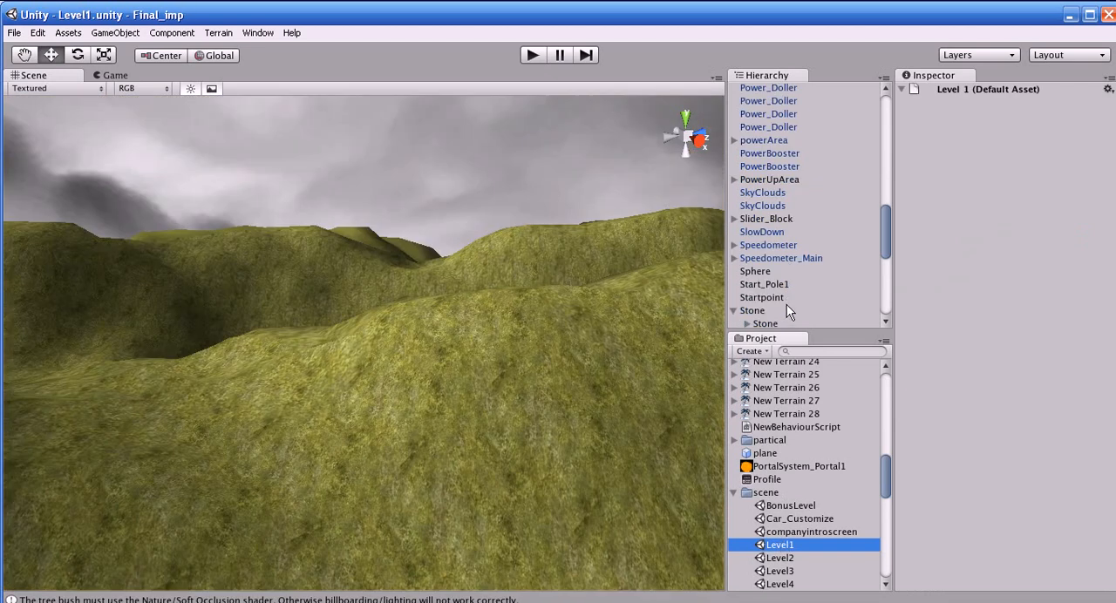
scroll(787, 312, down, 8)
click(766, 270)
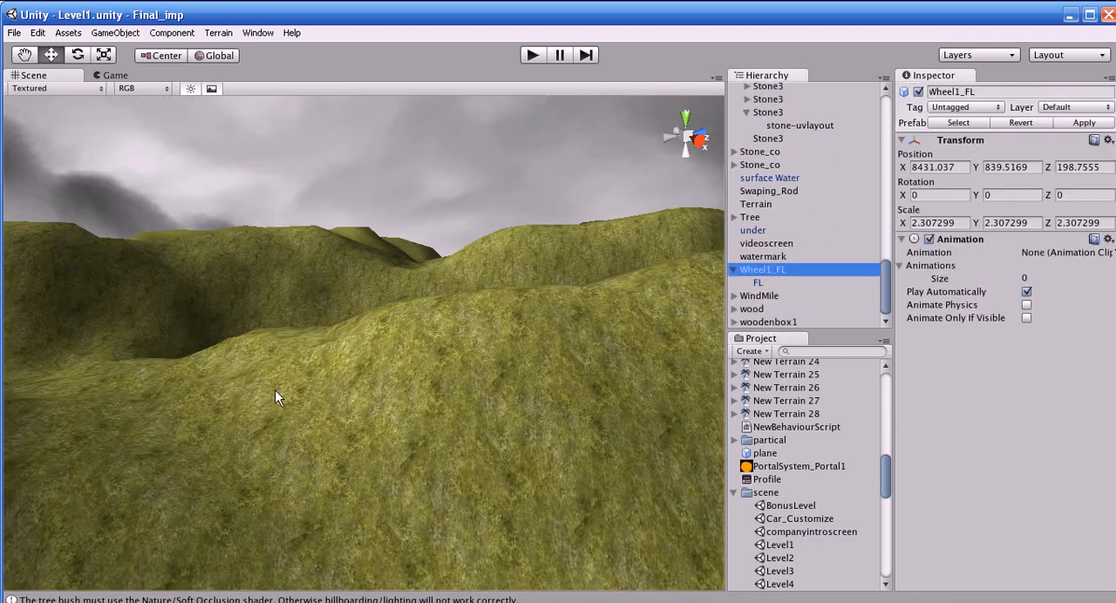
key(f)
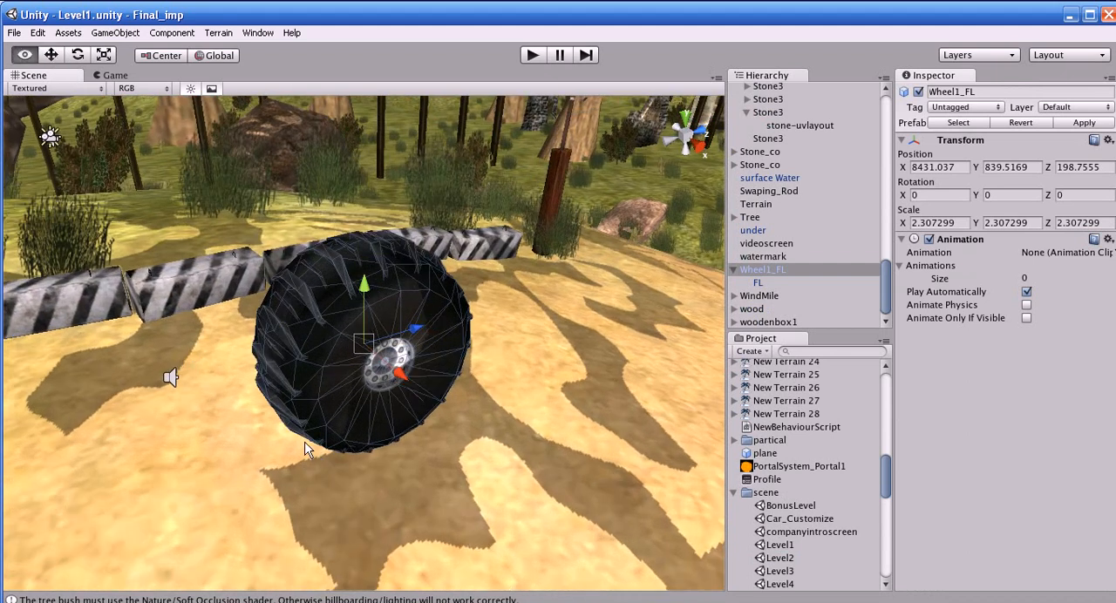
Examine the monster truck wheel's tread and rim from several angles, with and without its selection wireframe
alt+drag(306, 448, 590, 436)
alt+drag(489, 377, 415, 412)
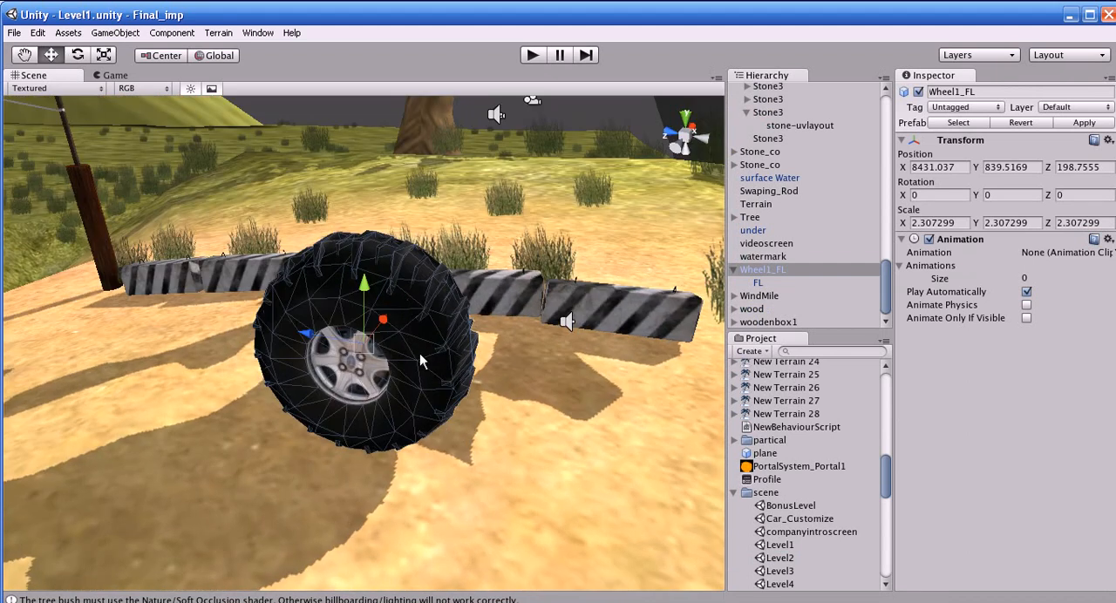
alt+drag(471, 441, 338, 438)
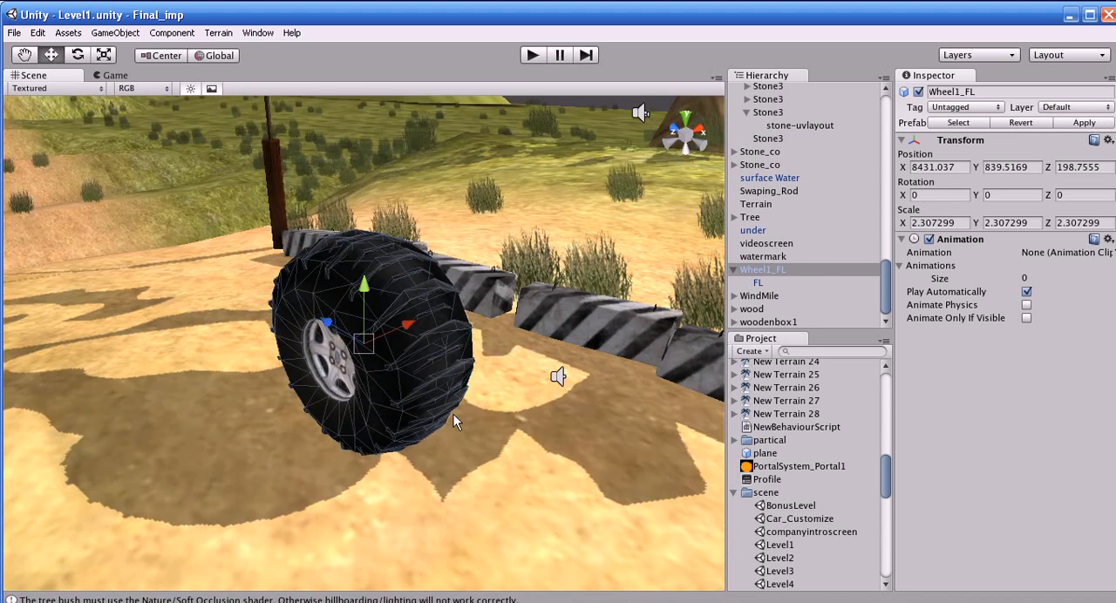
click(440, 436)
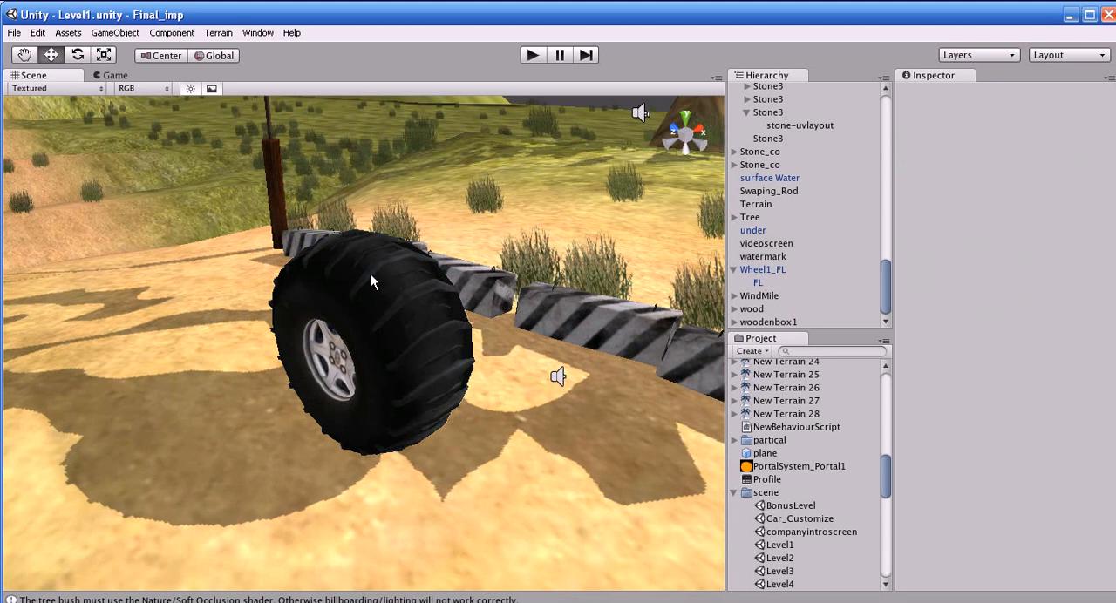
click(408, 362)
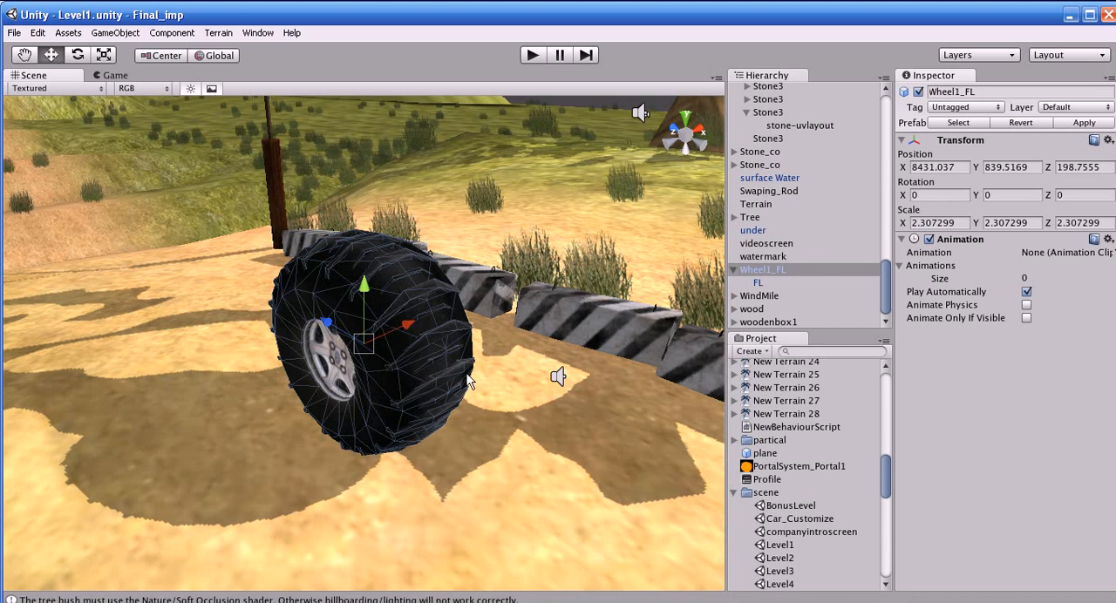
click(419, 510)
alt+drag(418, 510, 447, 428)
click(458, 413)
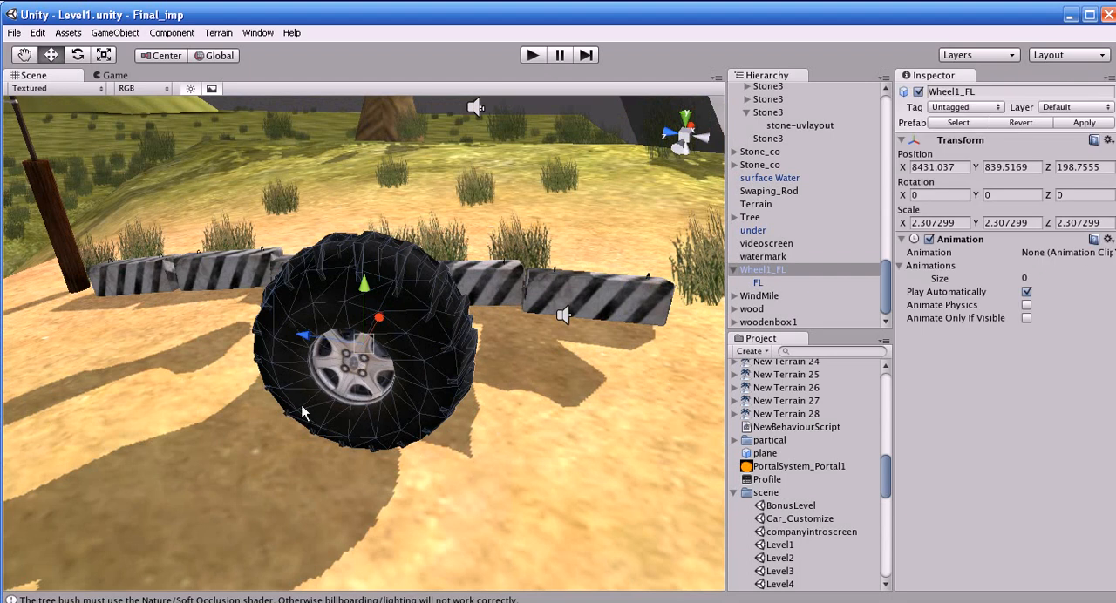
Open the wheel's FL mesh source file in Blender 2.49, look around the model, and close Blender
click(405, 388)
double_click(1050, 256)
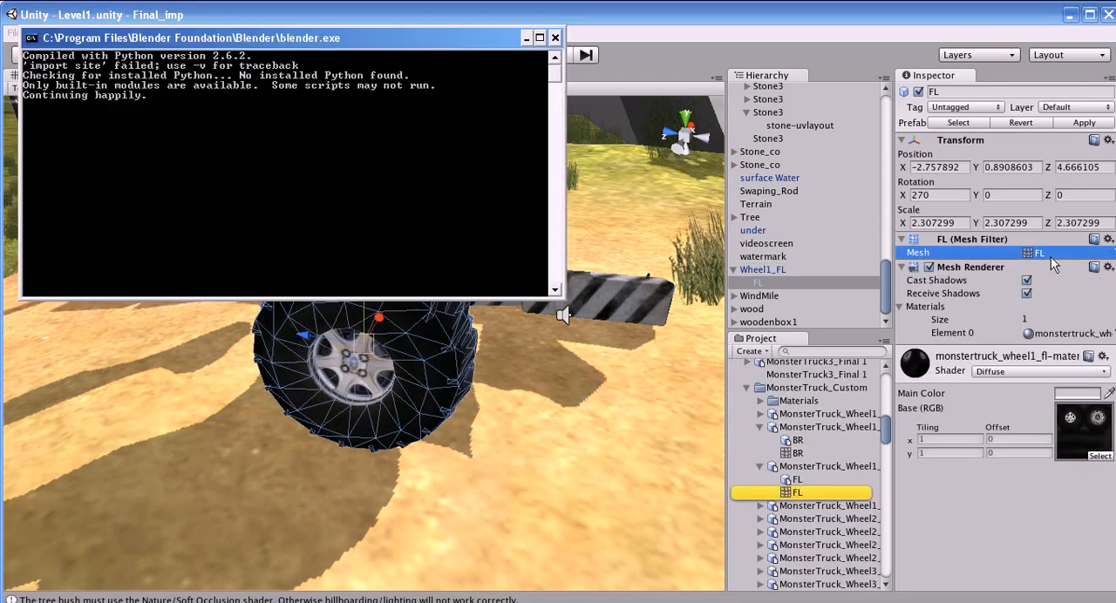
middle_drag(318, 292, 486, 320)
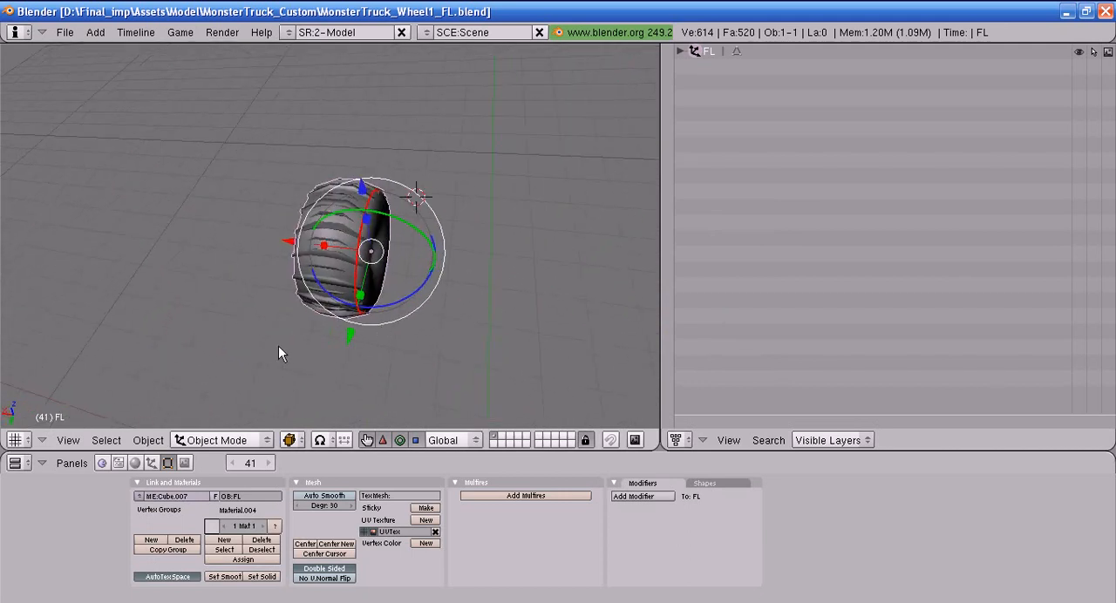
middle_drag(278, 353, 308, 265)
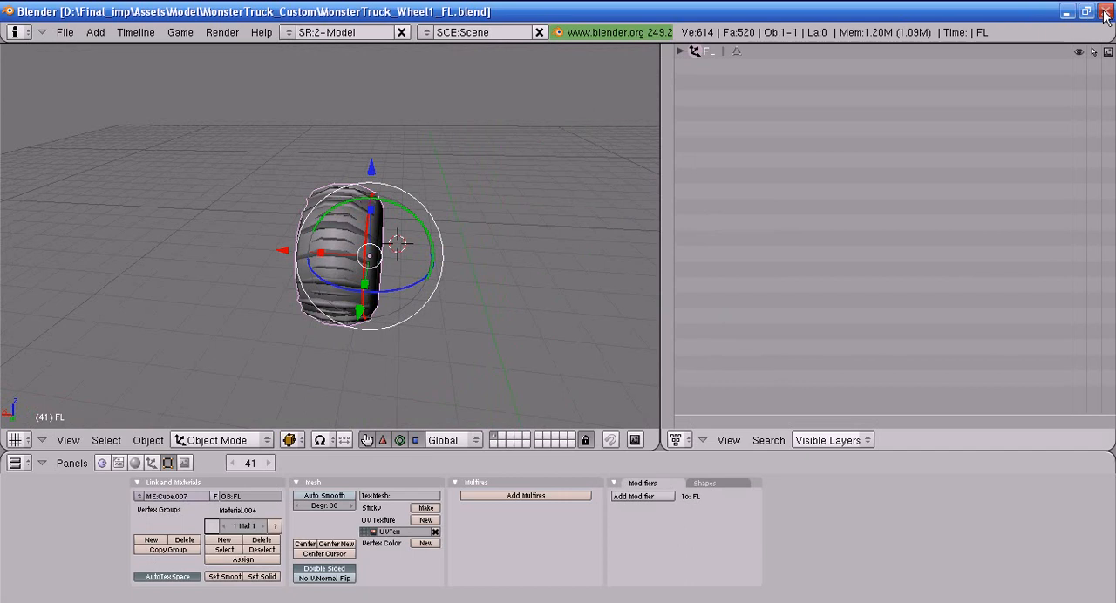
click(1104, 12)
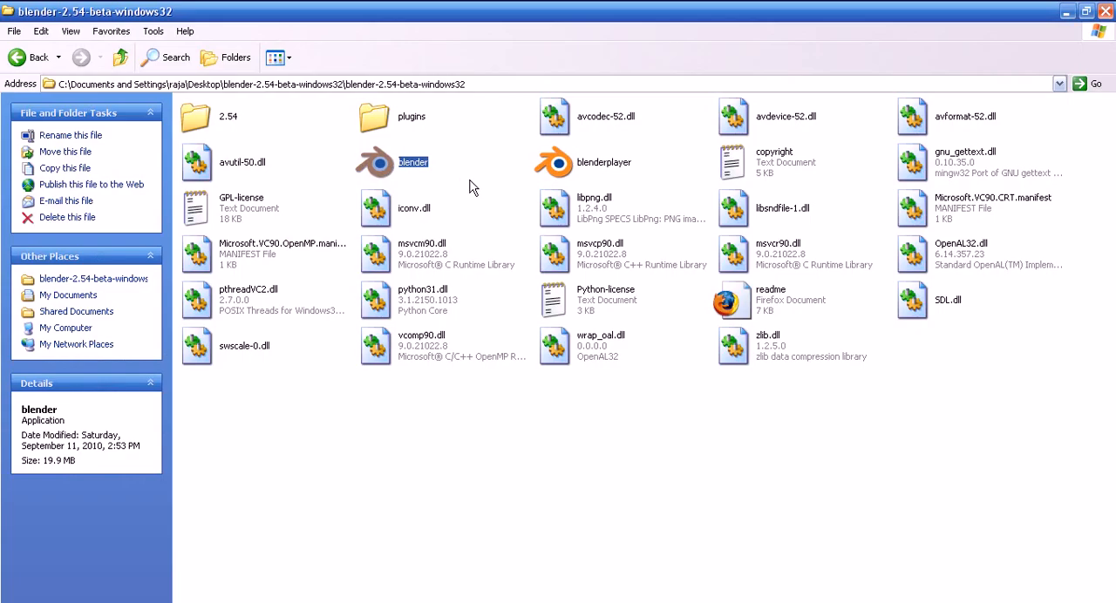
Open MonsterTruck_Wheel1_FL.blend in the newer Blender version and inspect the wheel in solid shading
double_click(409, 166)
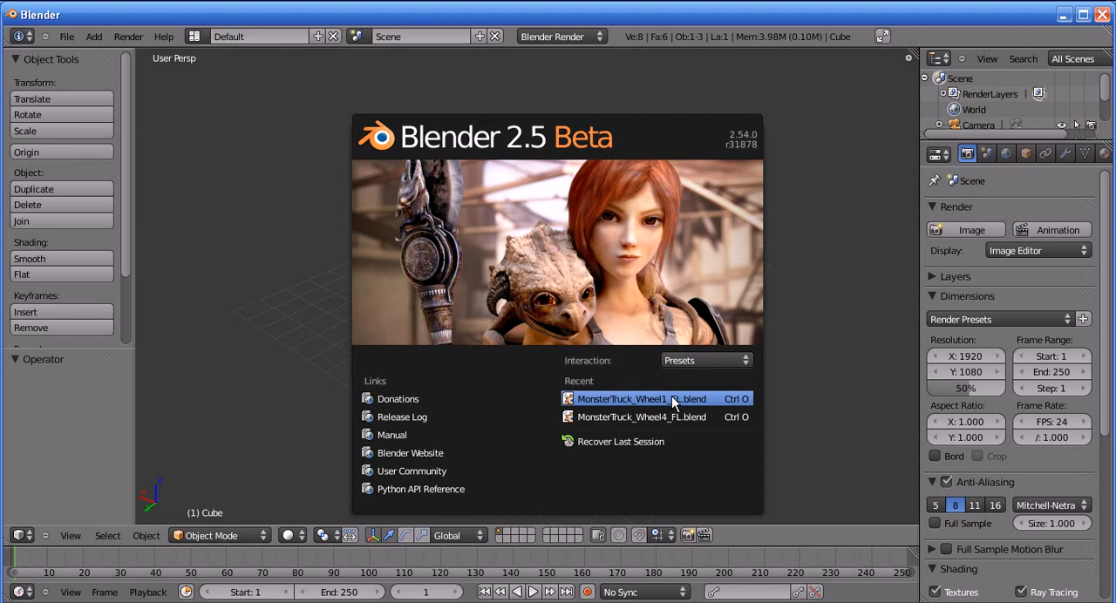
click(671, 396)
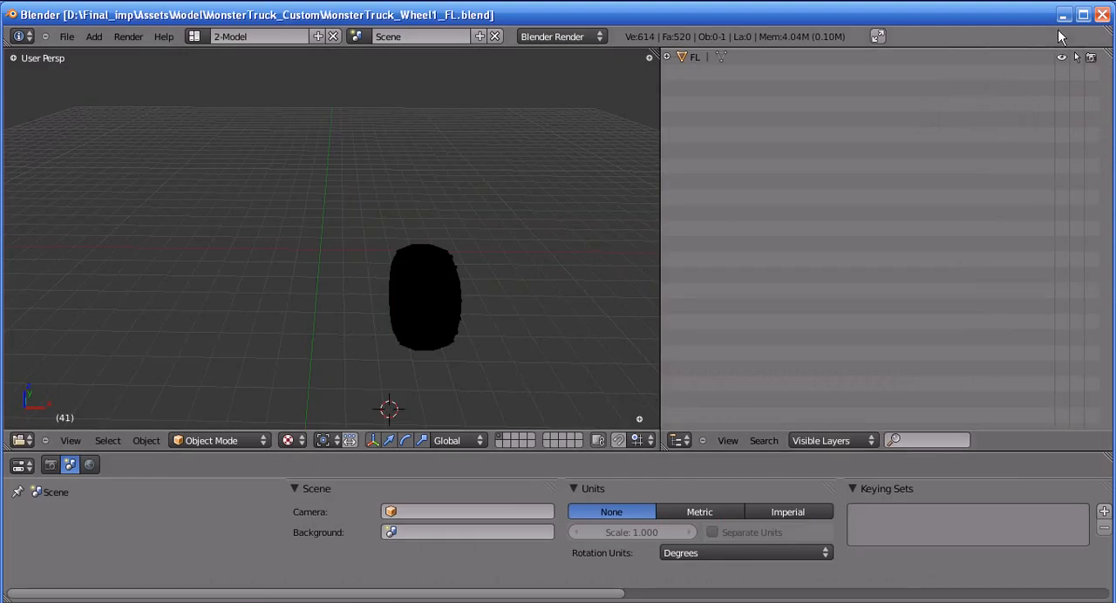
mouse_move(617, 332)
middle_down()
mouse_move(470, 325)
mouse_move(409, 358)
middle_up()
key(z)
key(z)
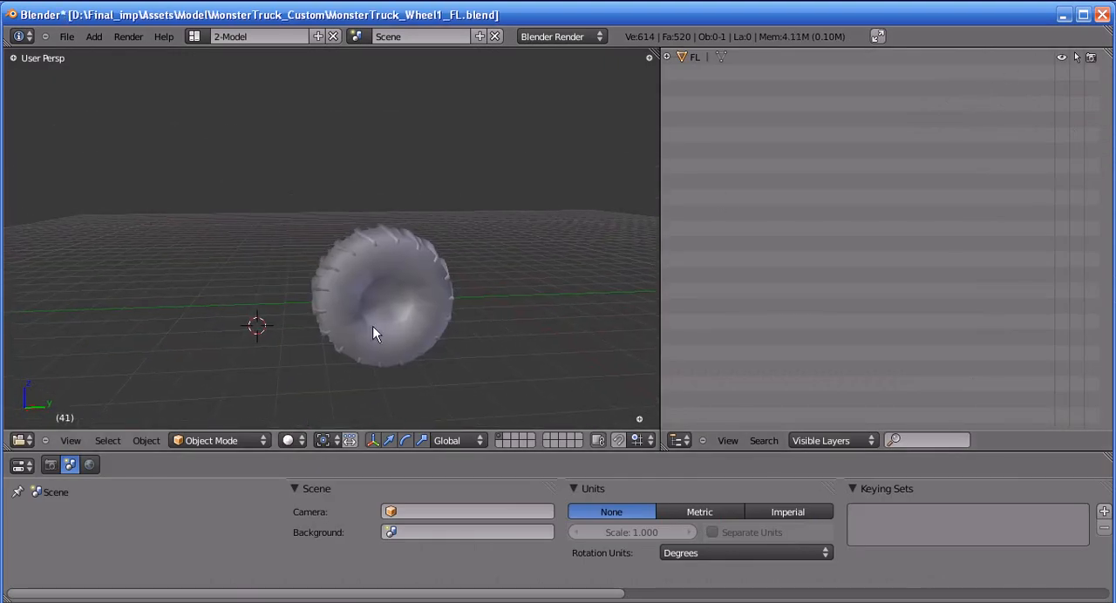
middle_drag(14, 299, 327, 324)
shift+middle_drag(327, 261, 446, 284)
Move the FL wheel to the second layer, check it there, and return to the first layer
right_click(375, 238)
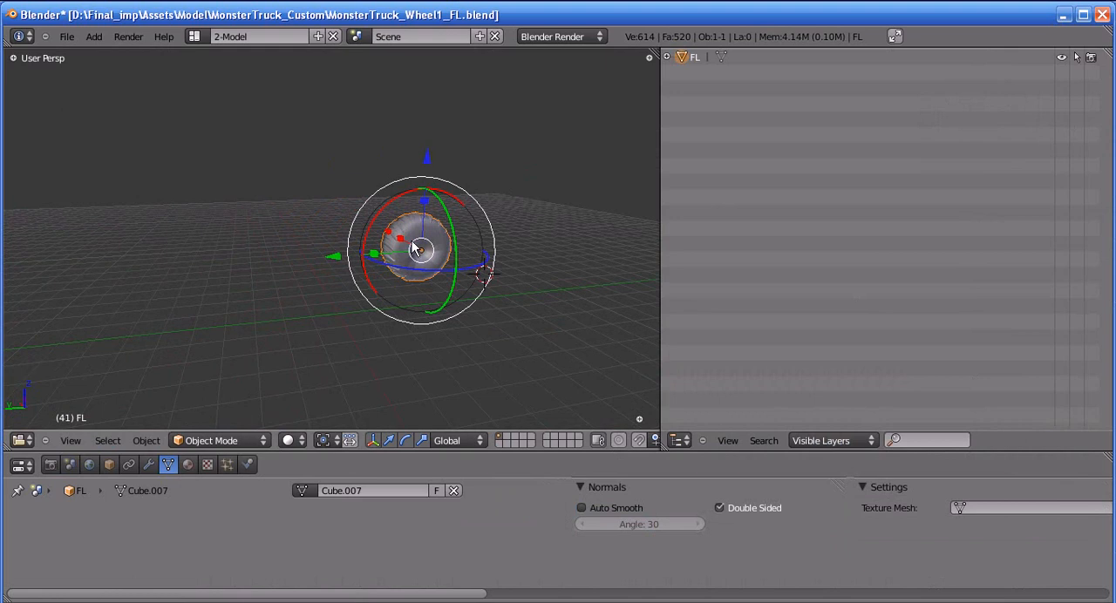
key(m)
click(552, 270)
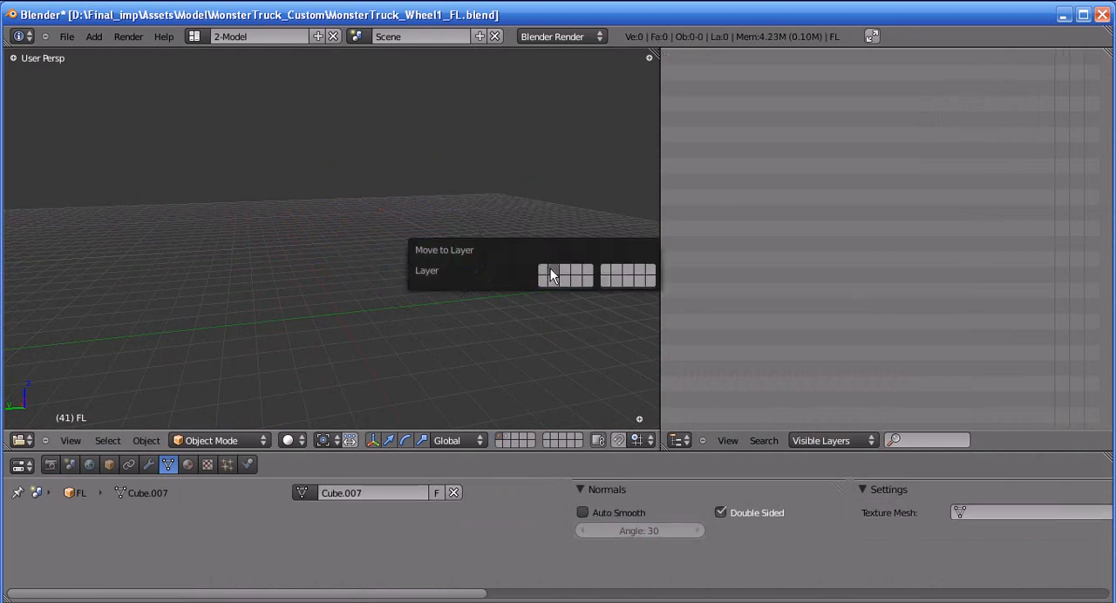
click(510, 437)
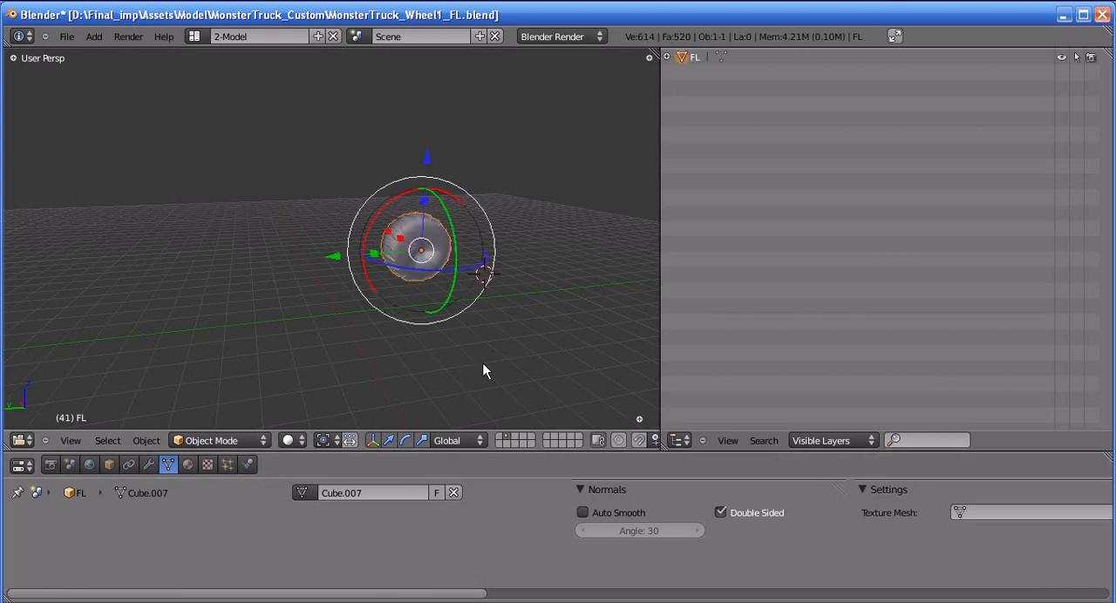
click(502, 437)
Place the 3D cursor at a new spot on the grid of the empty first layer
middle_drag(475, 375, 586, 315)
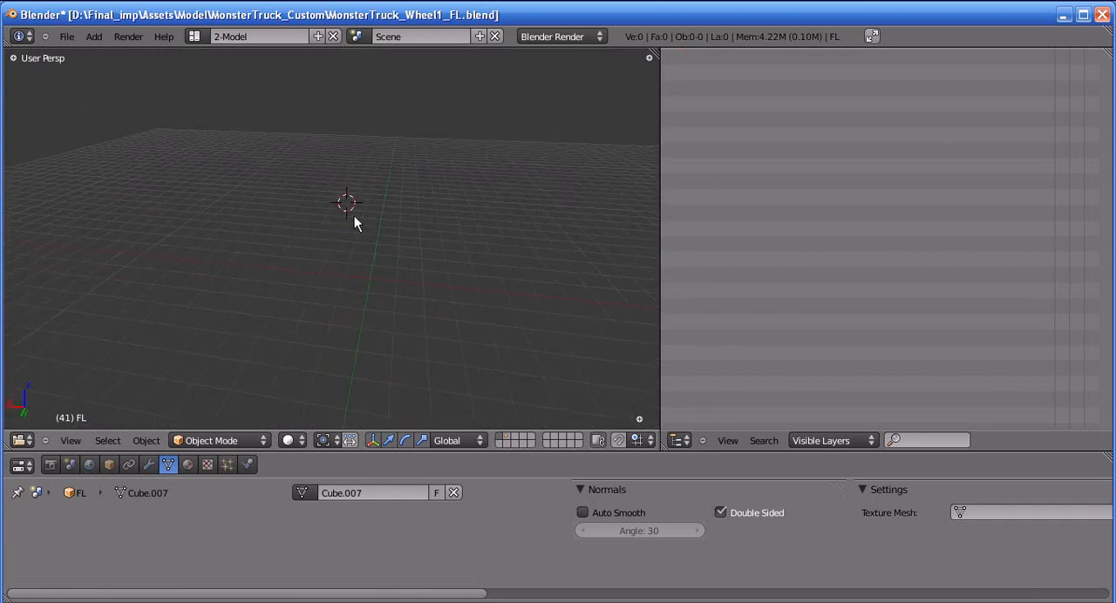
click(360, 276)
middle_drag(392, 332, 322, 307)
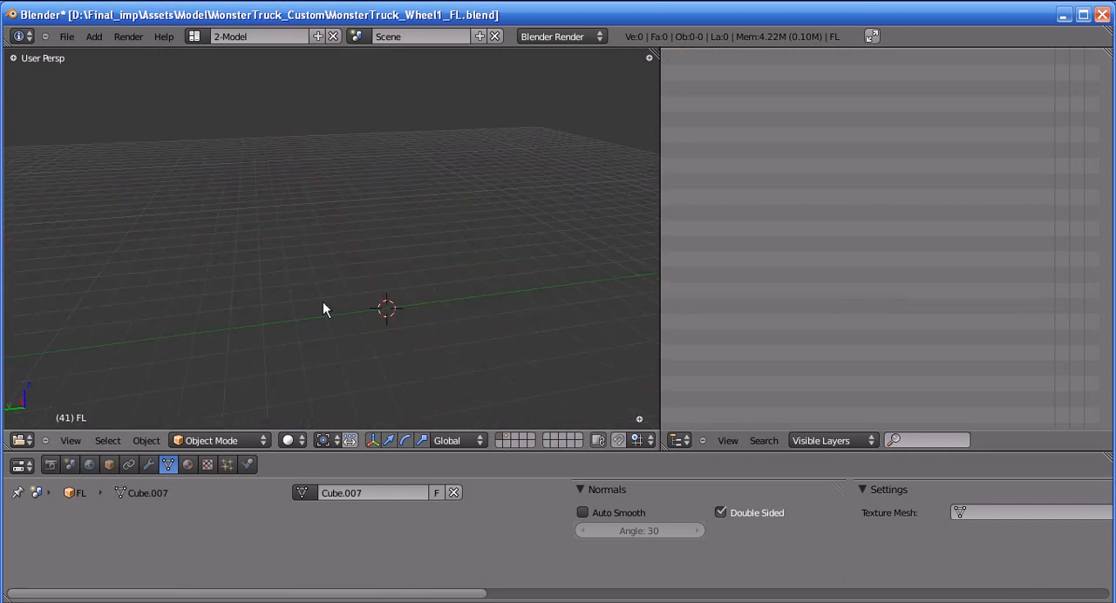
Add a cylinder mesh at the 3D cursor and view it from another angle
click(94, 38)
mouse_move(106, 57)
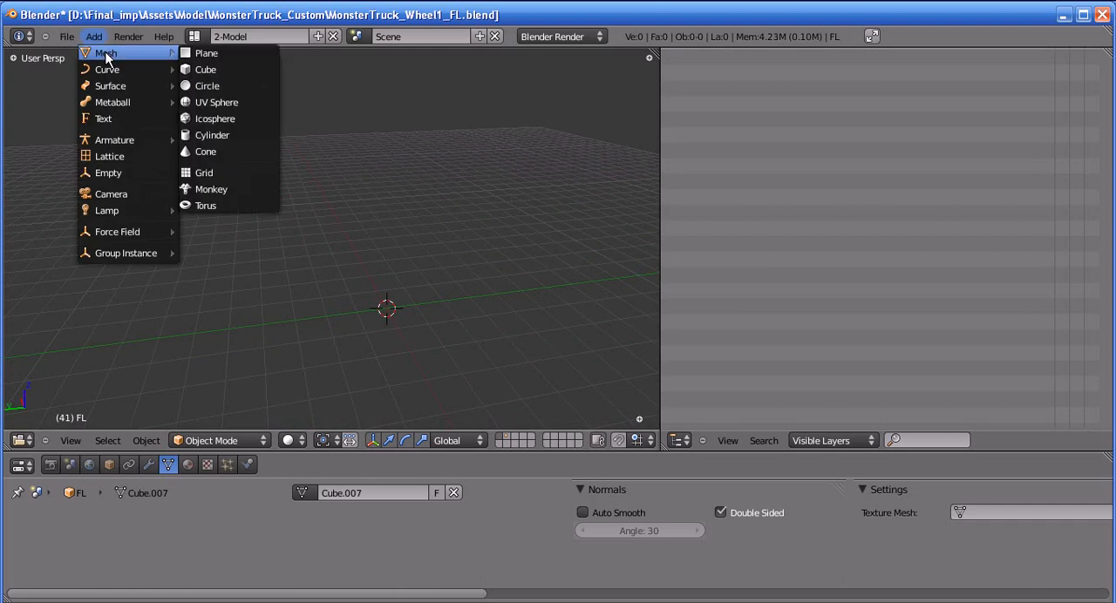
click(212, 135)
middle_drag(381, 301, 374, 354)
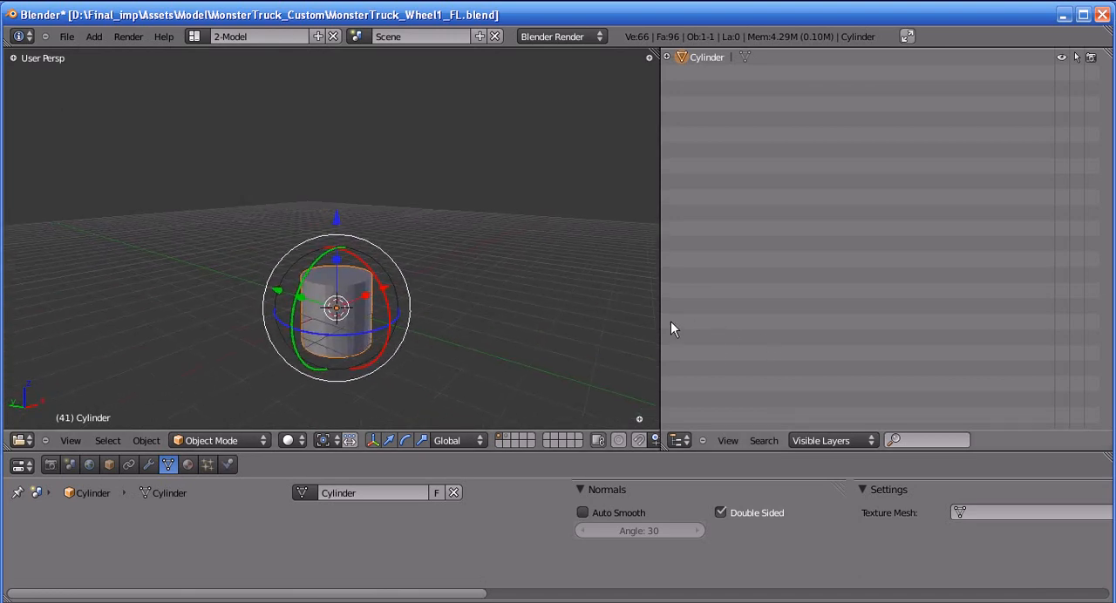
Widen the 3D view area across most of the window and delete the cylinder
drag(660, 331, 1040, 321)
key(x)
click(708, 349)
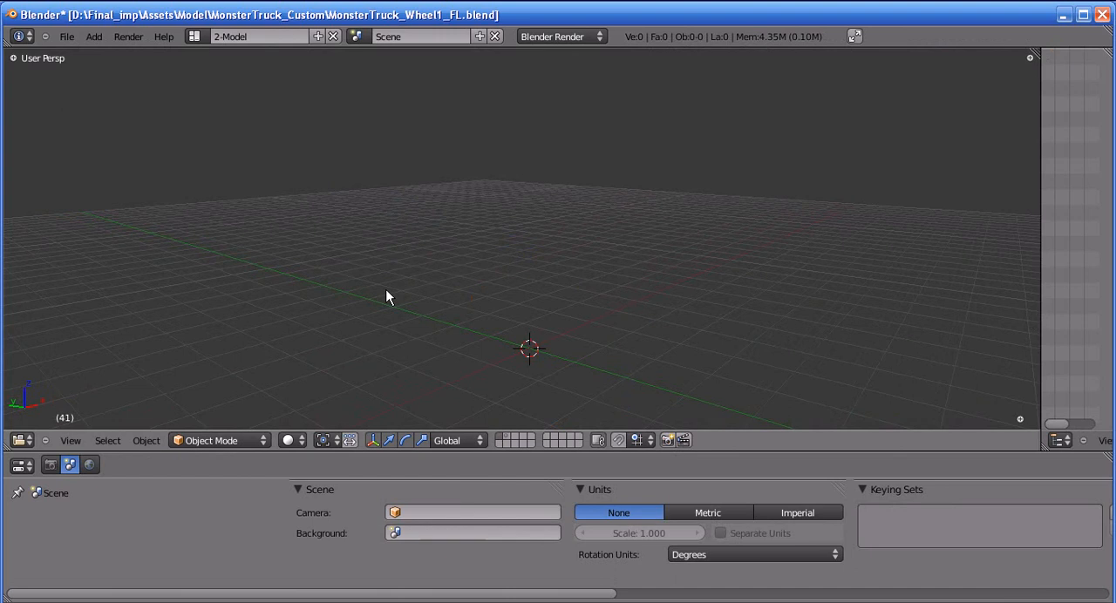
Add a new cylinder mesh at the 3D cursor as the base for the wheel
key(shift+a)
mouse_move(340, 291)
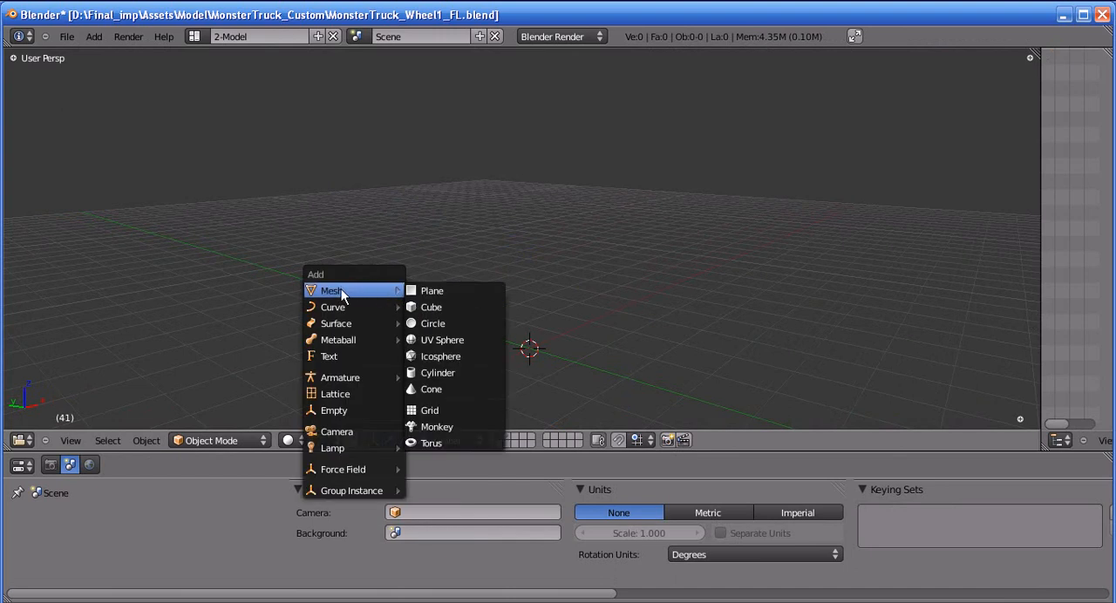
click(438, 370)
middle_drag(569, 340, 568, 316)
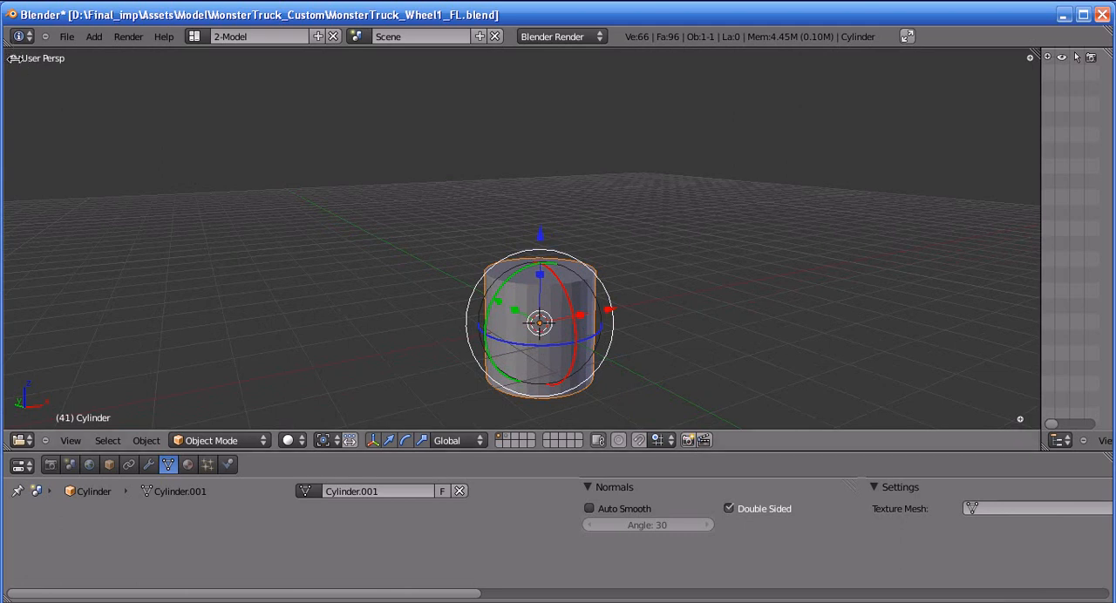
Show the cylinder's creation settings beside the 3D view and set its number of vertices to 16
click(12, 58)
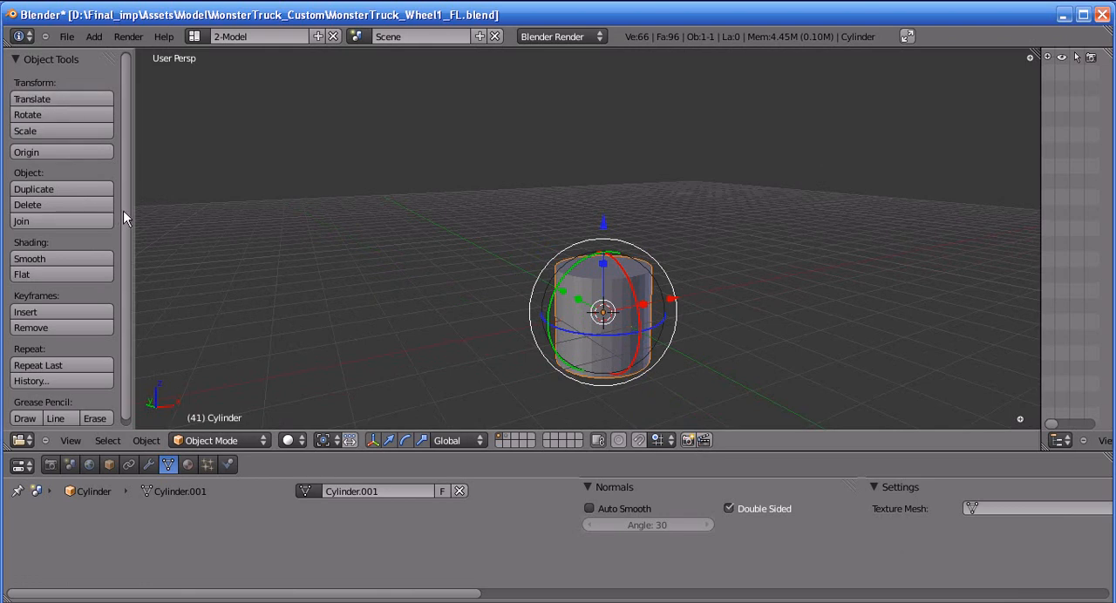
scroll(123, 210, down, 1)
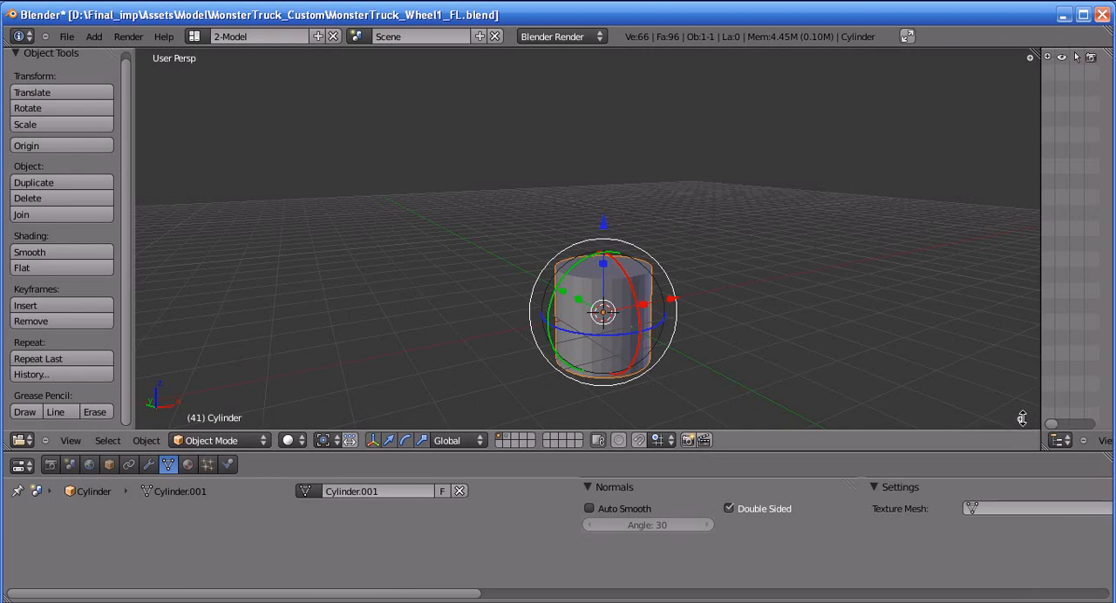
click(1023, 420)
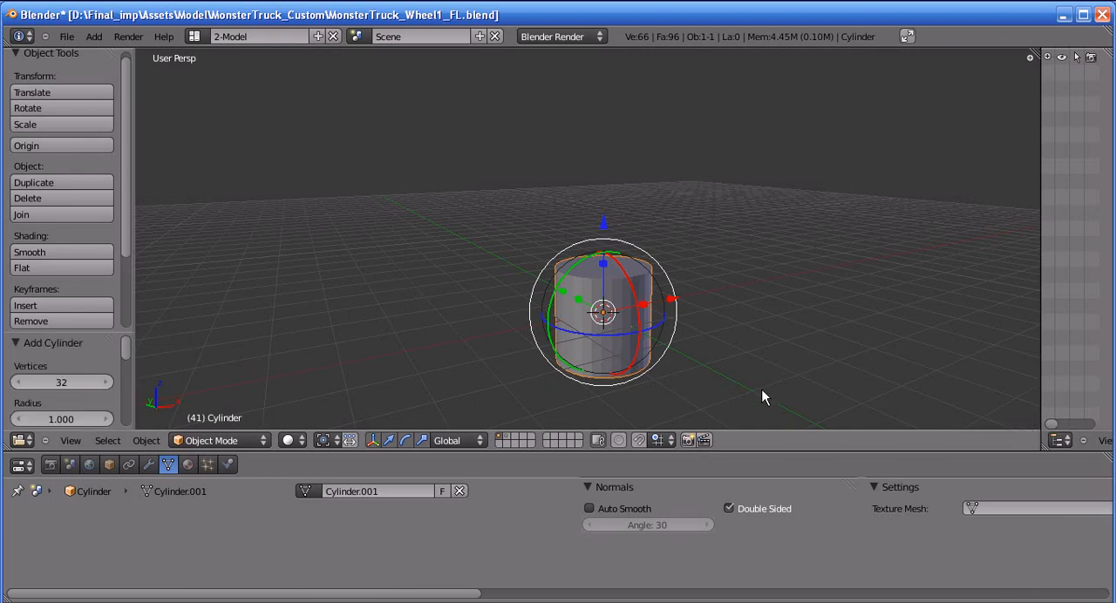
middle_drag(762, 393, 751, 389)
middle_drag(618, 277, 613, 331)
mouse_move(49, 380)
middle_down()
mouse_move(41, 360)
mouse_move(55, 382)
mouse_move(62, 364)
mouse_move(62, 385)
middle_up()
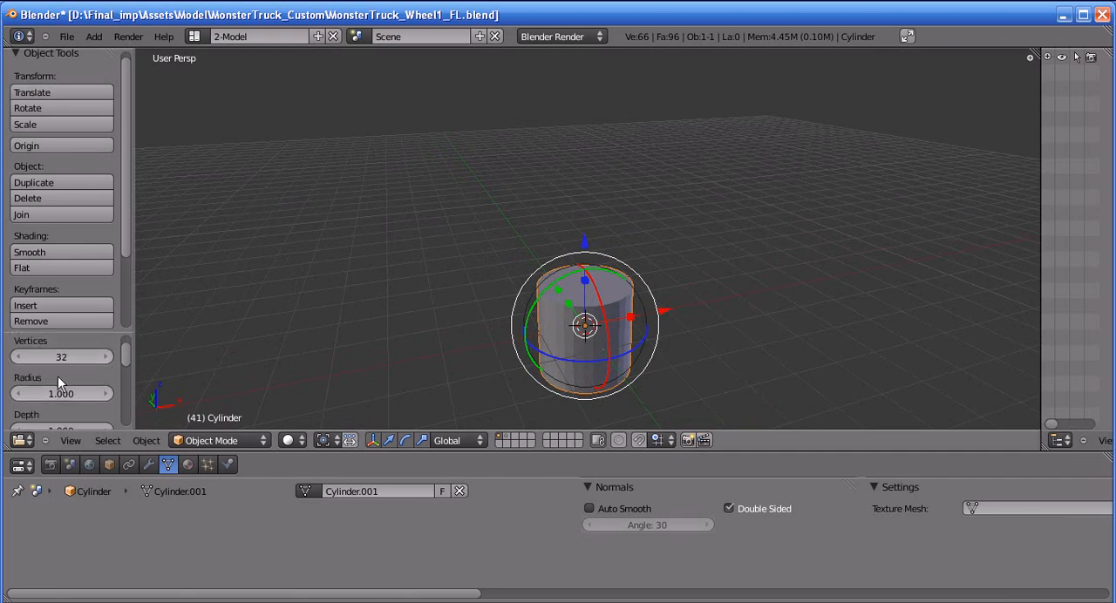
click(60, 358)
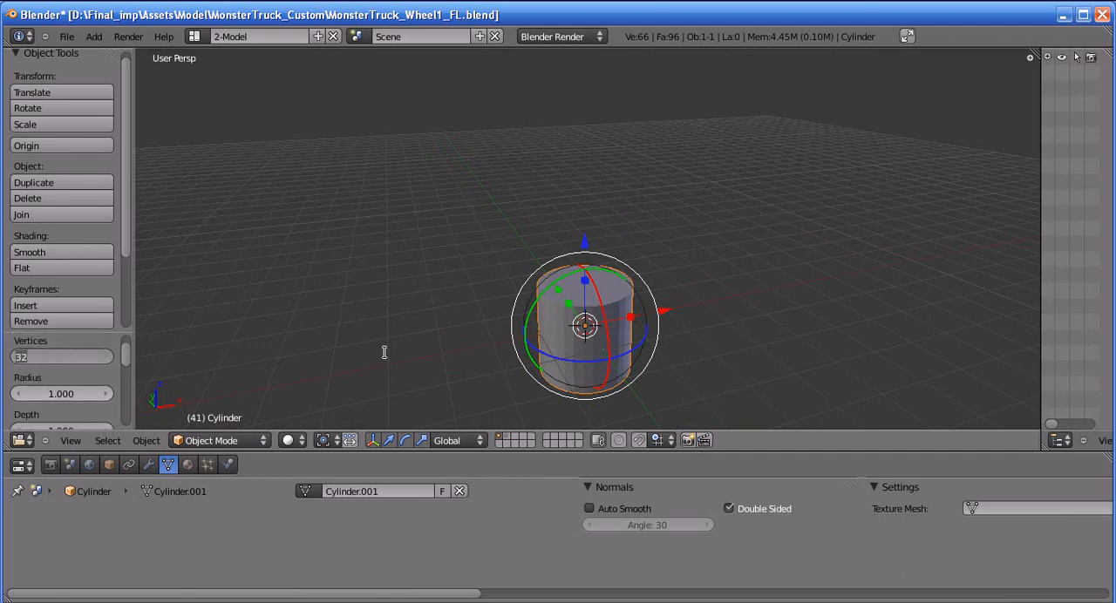
text(16)
key(Return)
mouse_move(409, 329)
middle_down()
mouse_move(471, 255)
mouse_move(385, 297)
mouse_move(423, 319)
mouse_move(410, 313)
middle_up()
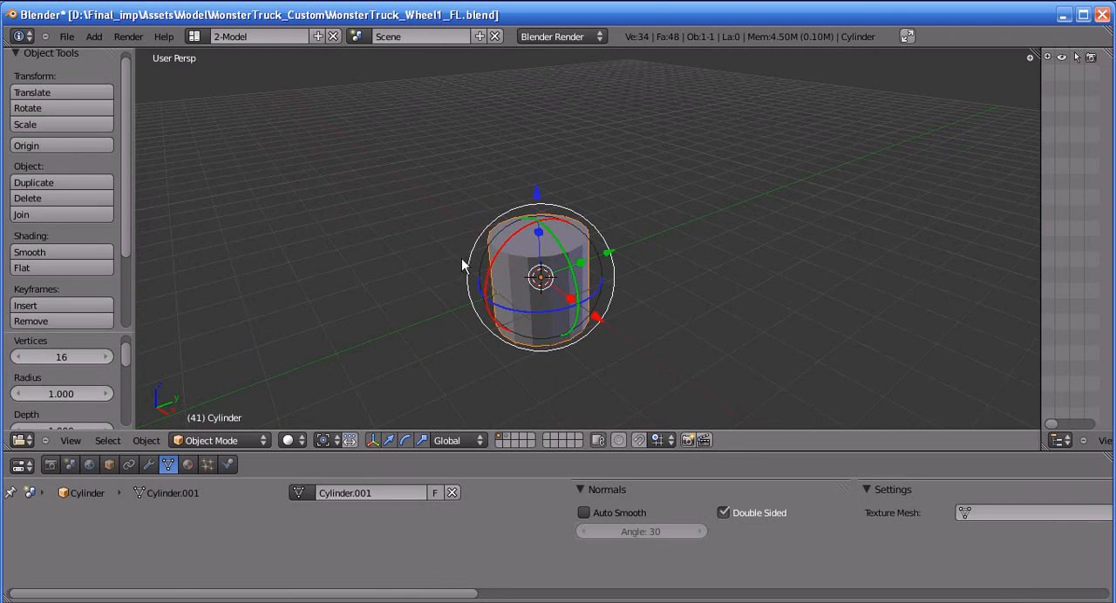
Enter Edit Mode on the cylinder and deselect all of its geometry
key(Tab)
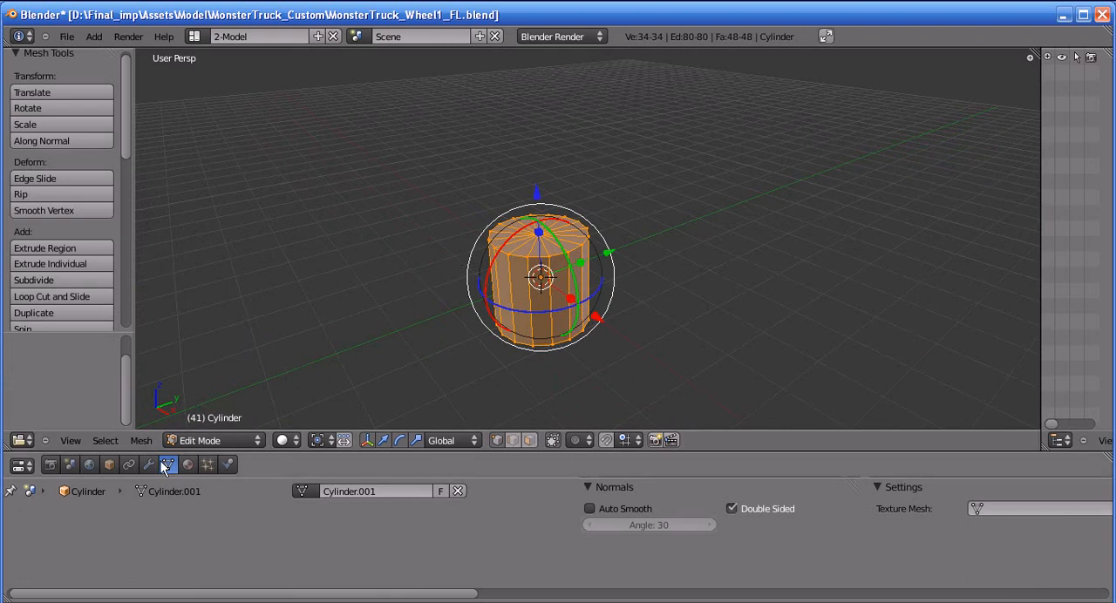
key(Tab)
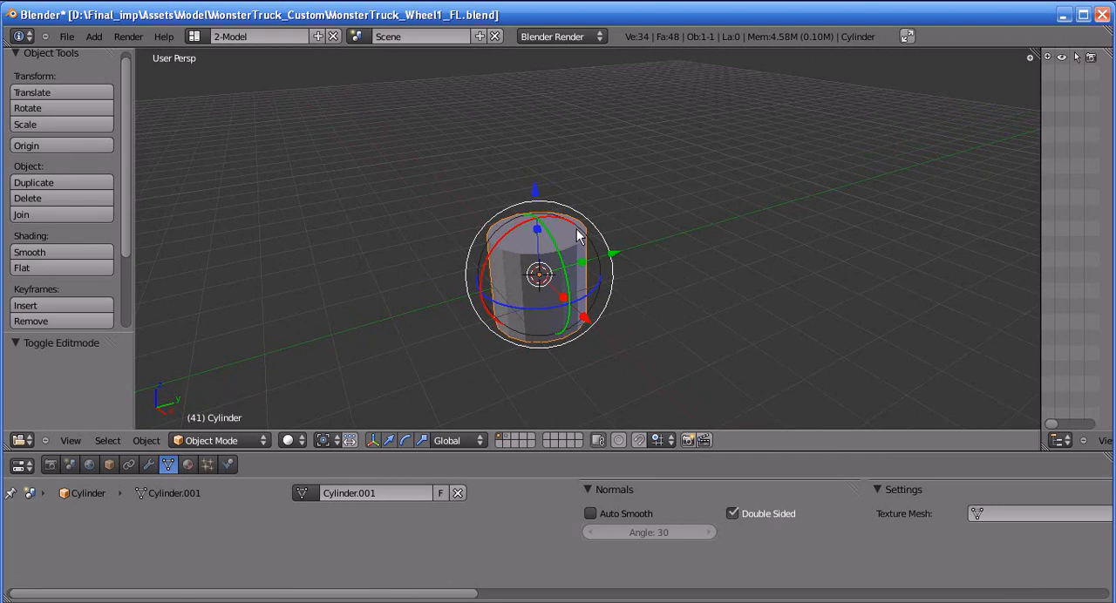
scroll(611, 277, up, 5)
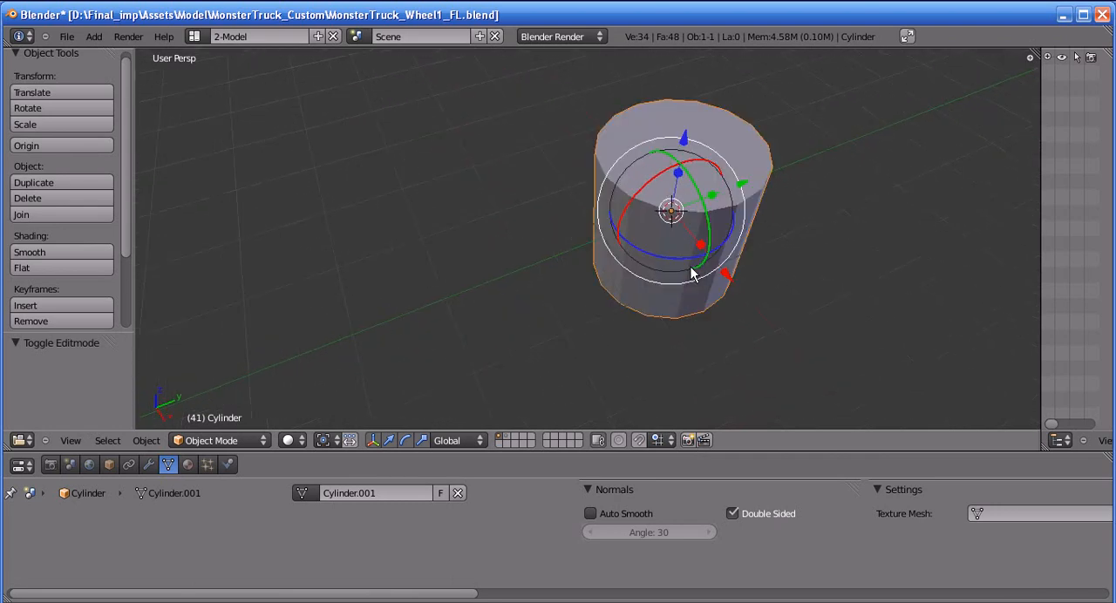
middle_drag(526, 281, 713, 227)
key(Tab)
middle_drag(652, 309, 595, 307)
key(a)
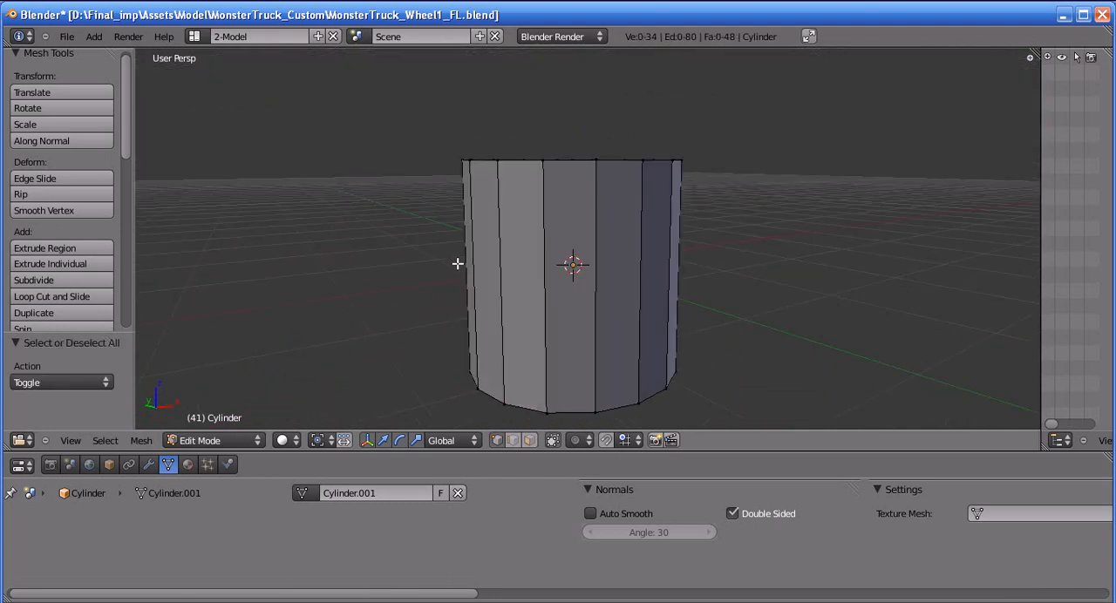
In edge selection mode, select the ring of vertical edges around the cylinder and subdivide it with one cut
scroll(670, 302, up, 1)
middle_drag(670, 302, 575, 294)
middle_drag(710, 294, 602, 326)
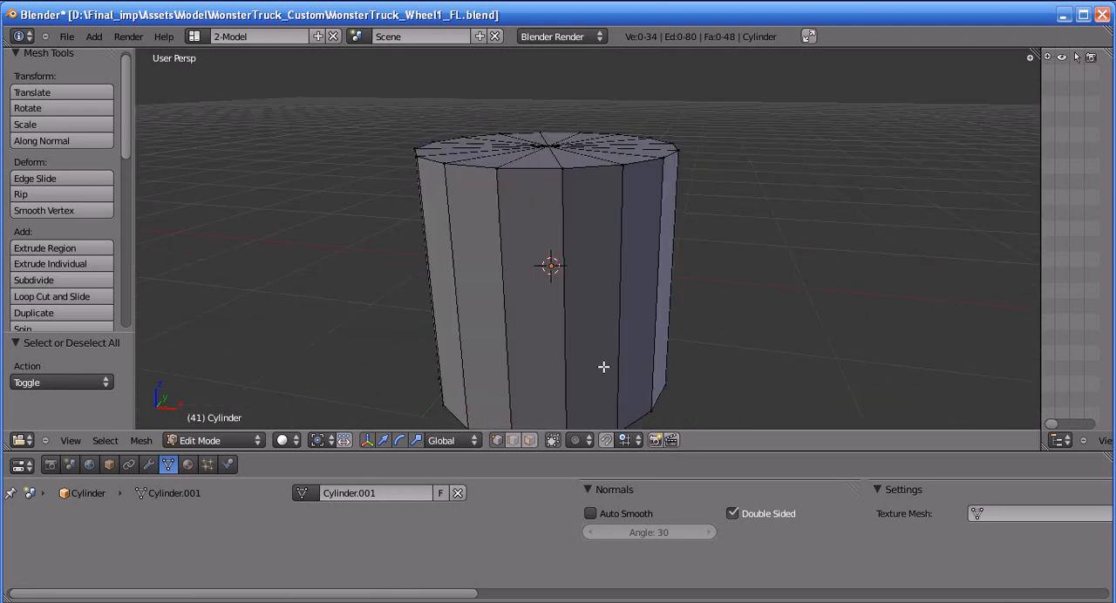
click(513, 442)
middle_drag(588, 394, 582, 359)
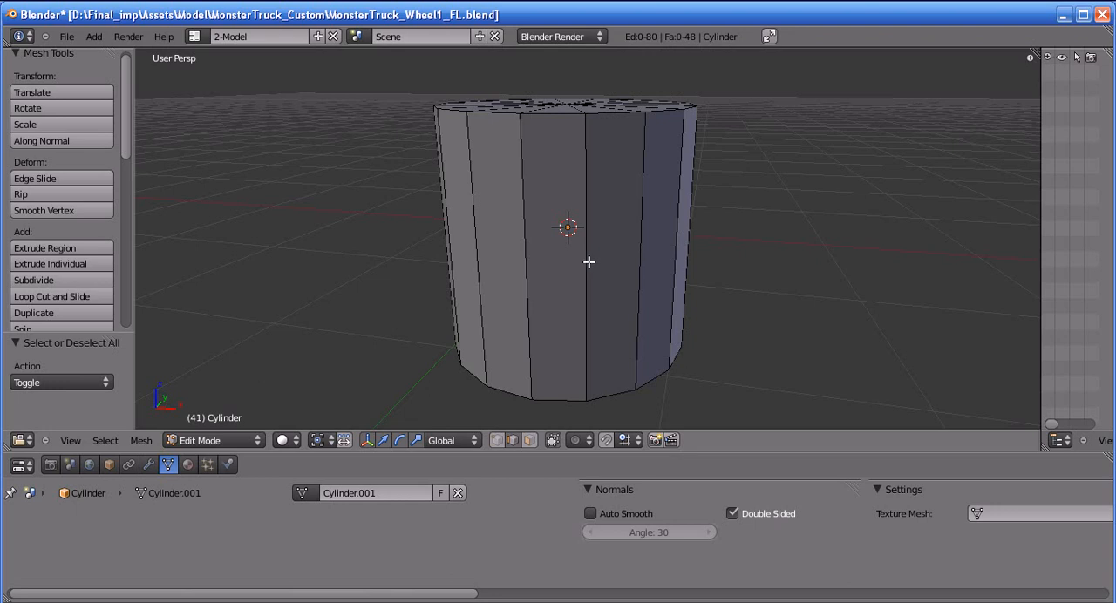
ctrl+alt+right_click(585, 256)
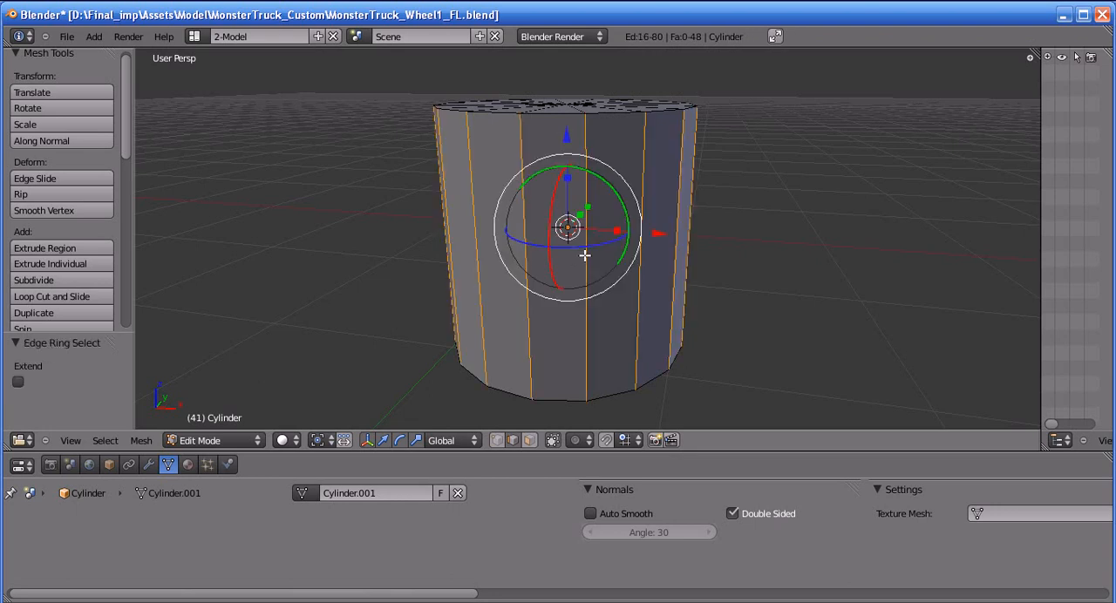
middle_drag(643, 334, 625, 342)
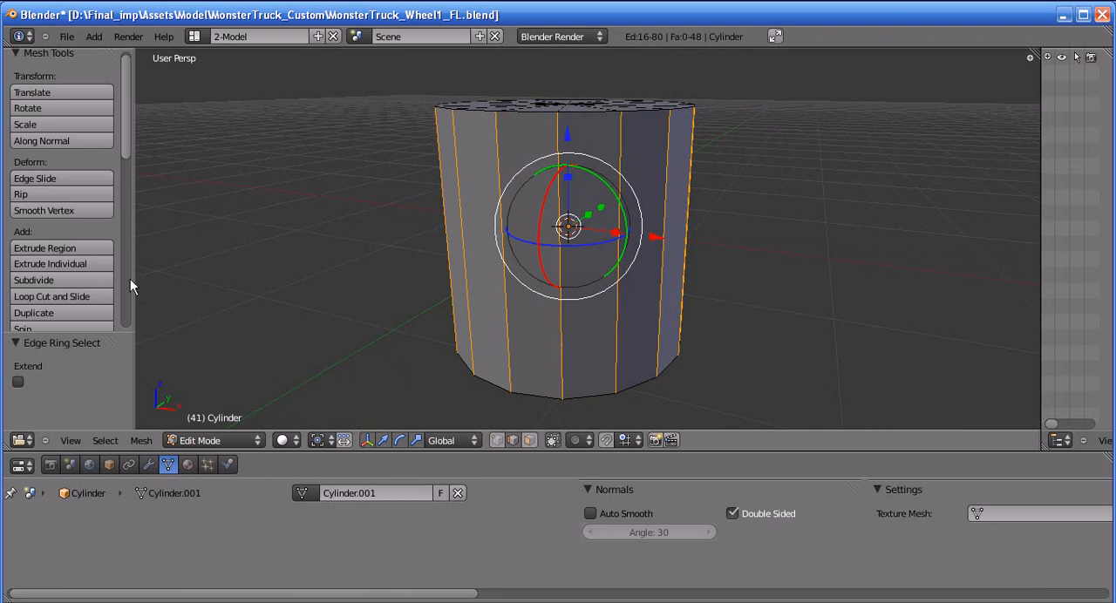
scroll(109, 254, down, 1)
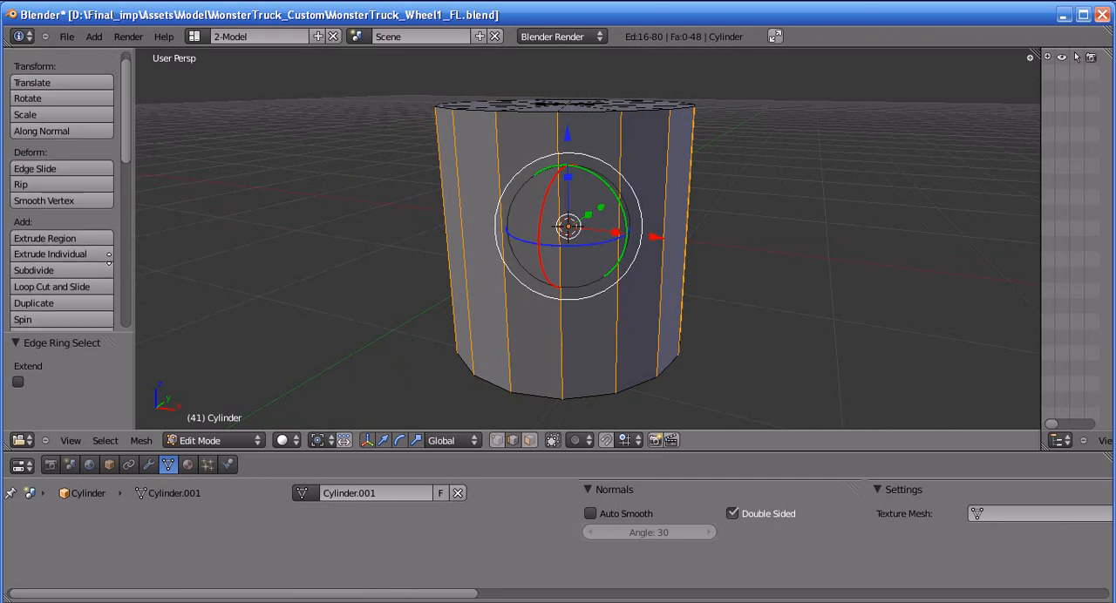
click(29, 276)
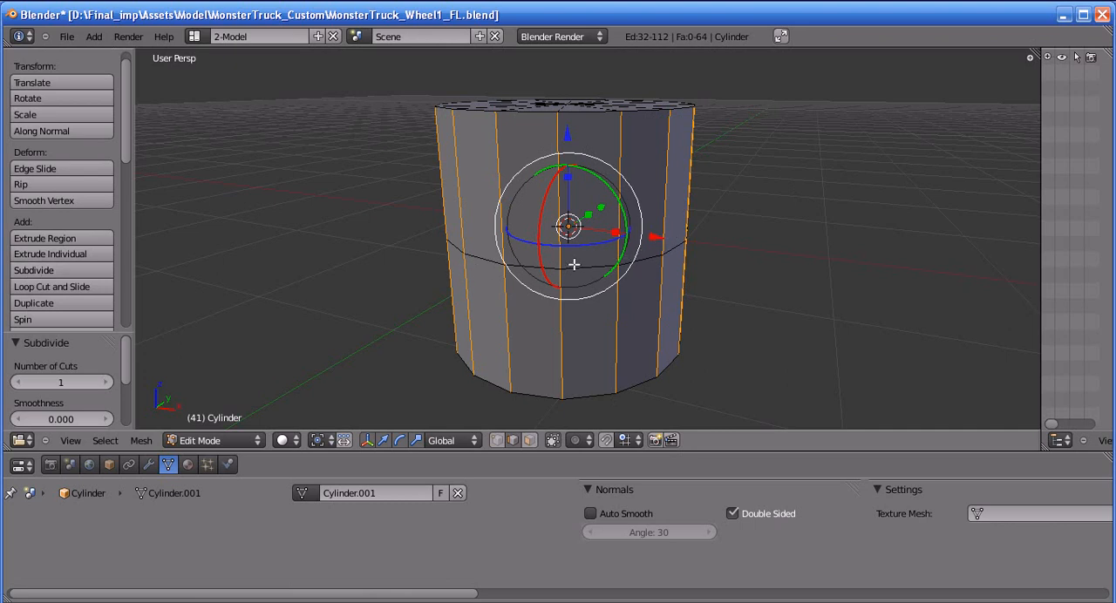
Deselect all edges of the subdivided cylinder
middle_drag(569, 345, 398, 147)
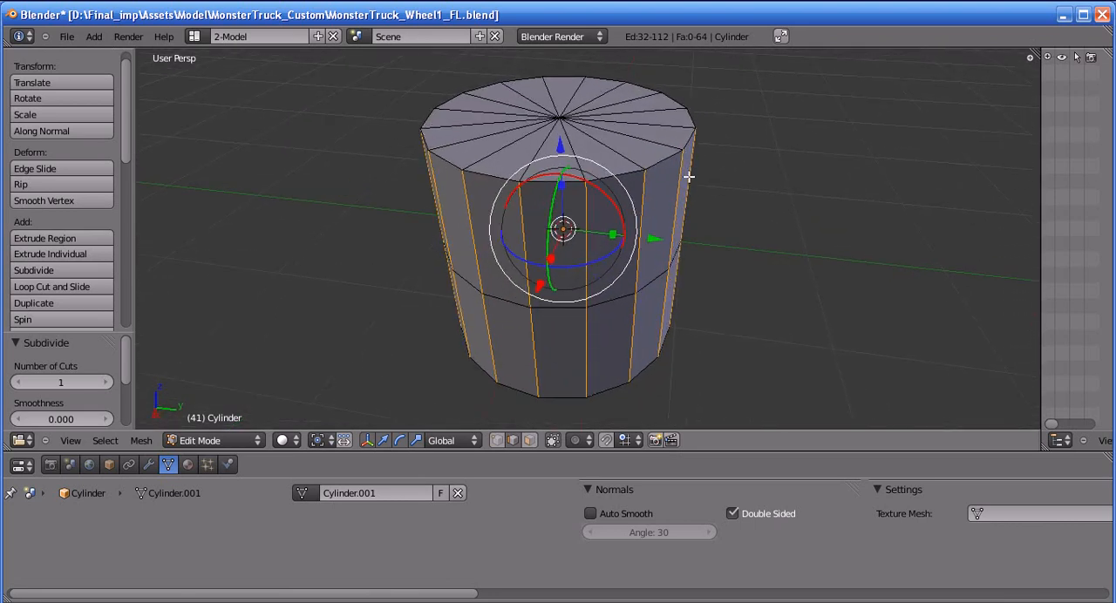
key(a)
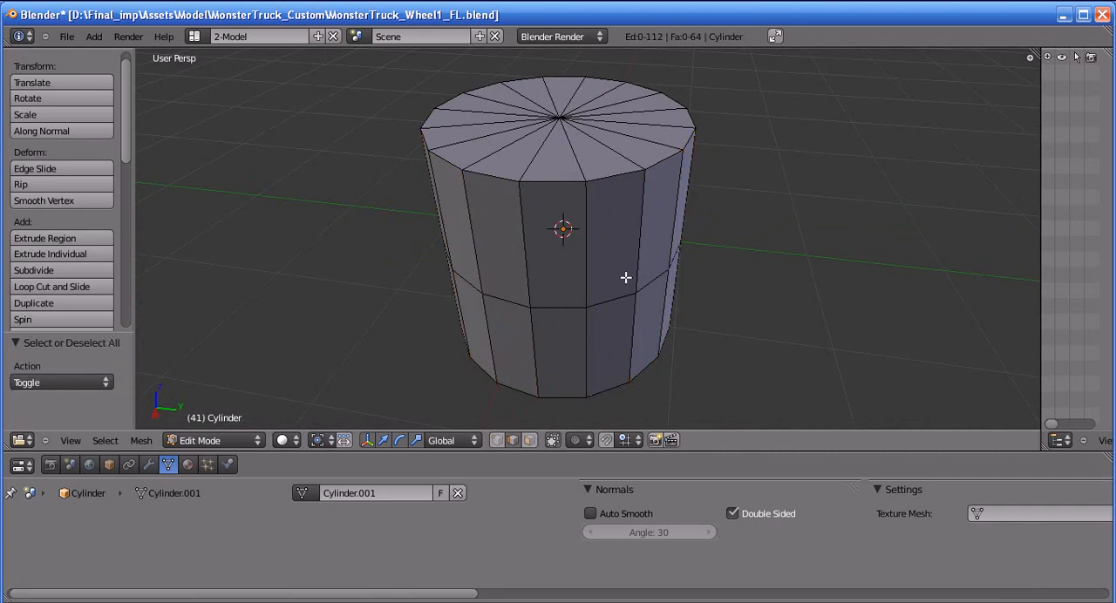
key(a)
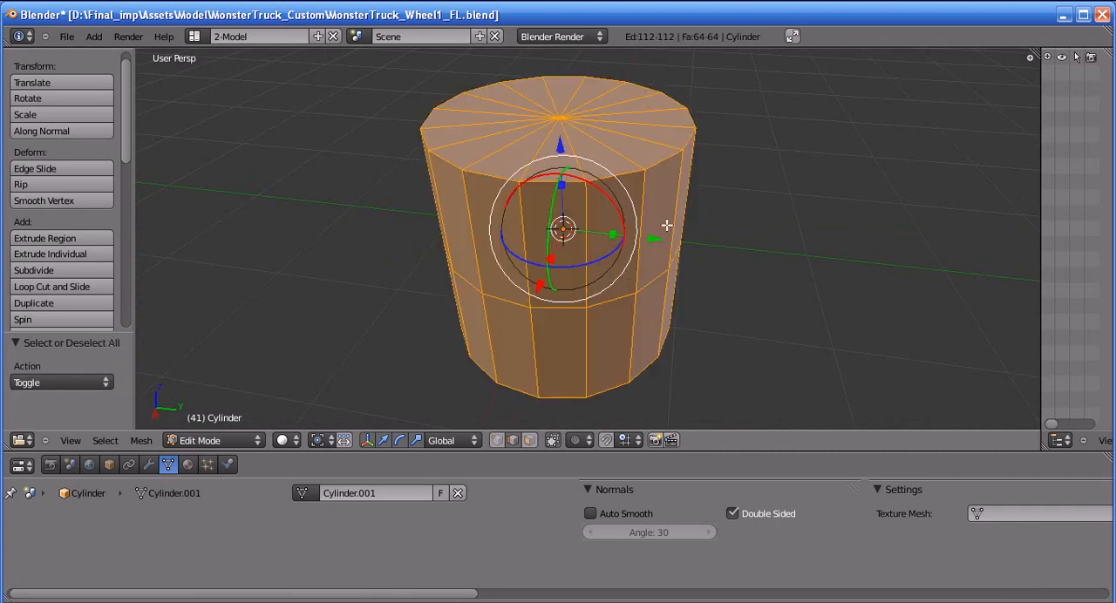
key(a)
Switch the viewport shading to Wireframe and the mesh selection mode to vertices
middle_drag(508, 254, 535, 248)
shift+middle_drag(635, 271, 632, 244)
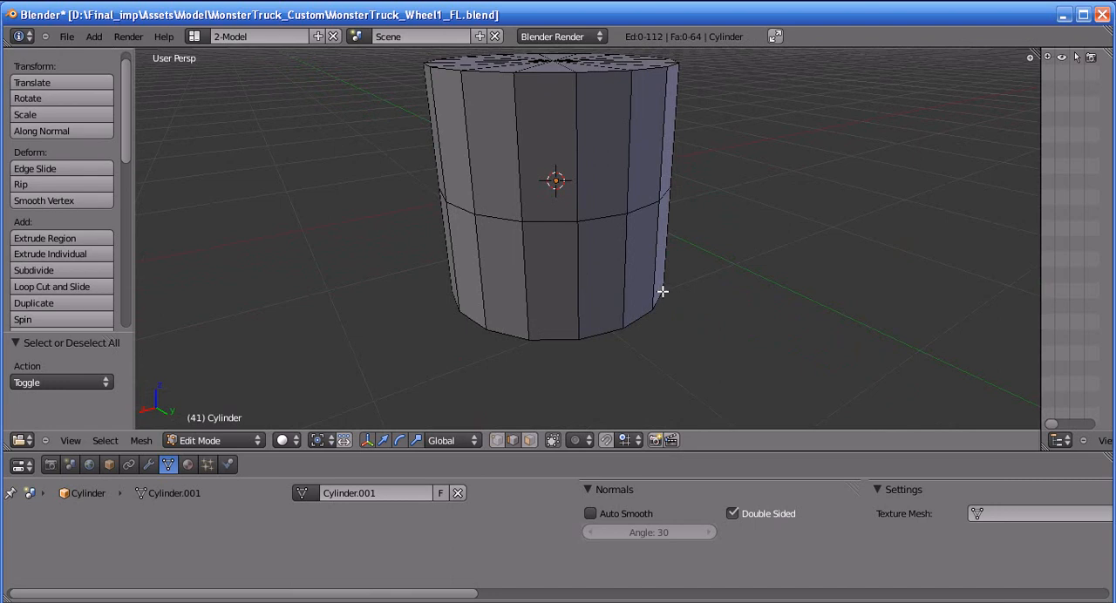
middle_drag(665, 289, 598, 383)
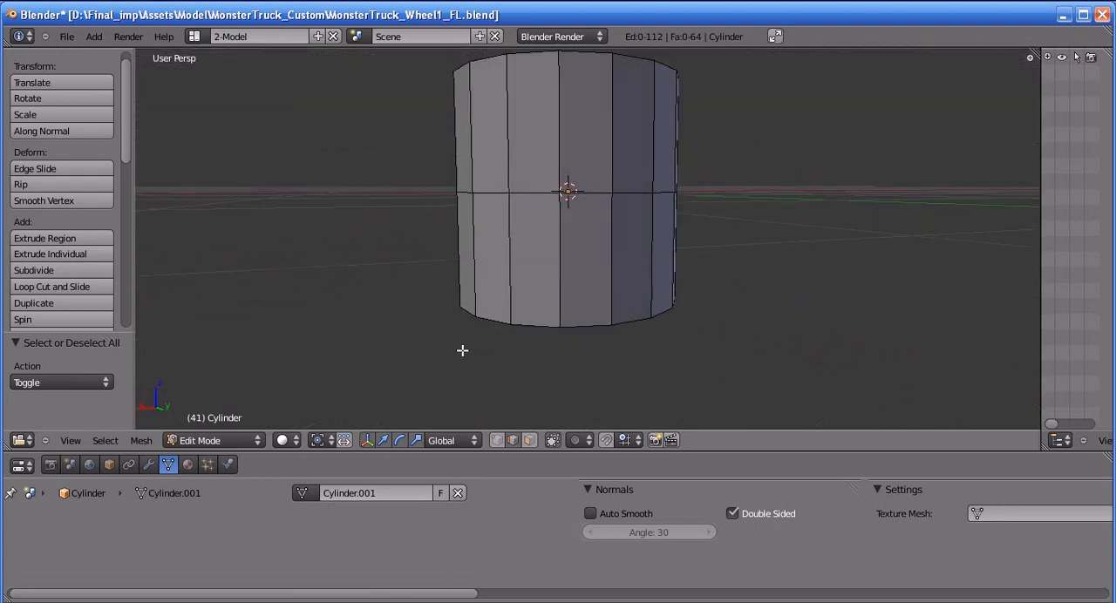
middle_drag(459, 350, 472, 349)
middle_drag(507, 275, 352, 448)
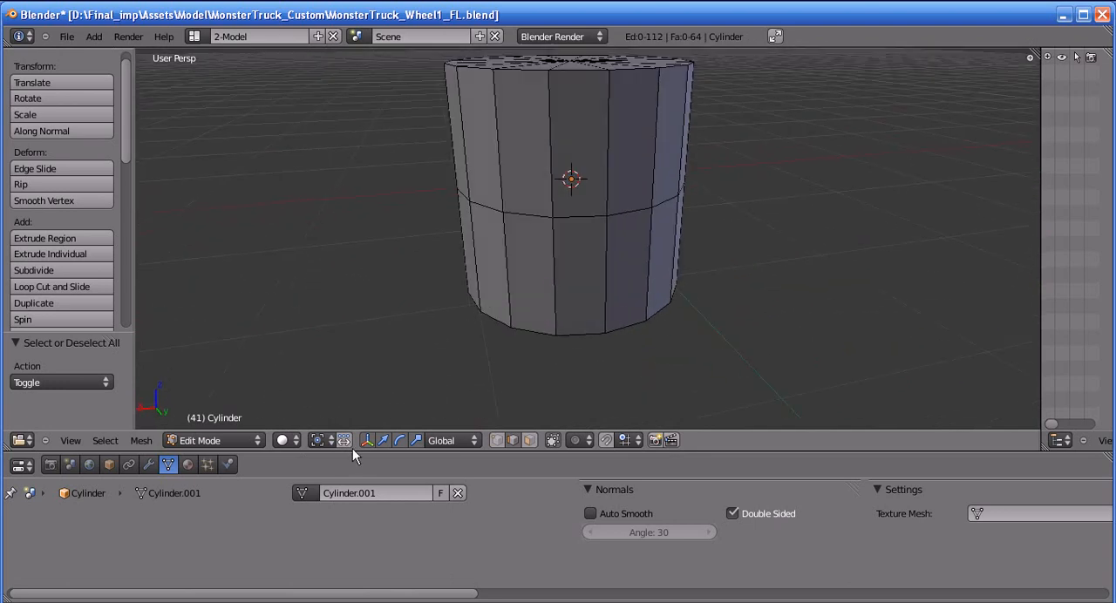
click(292, 441)
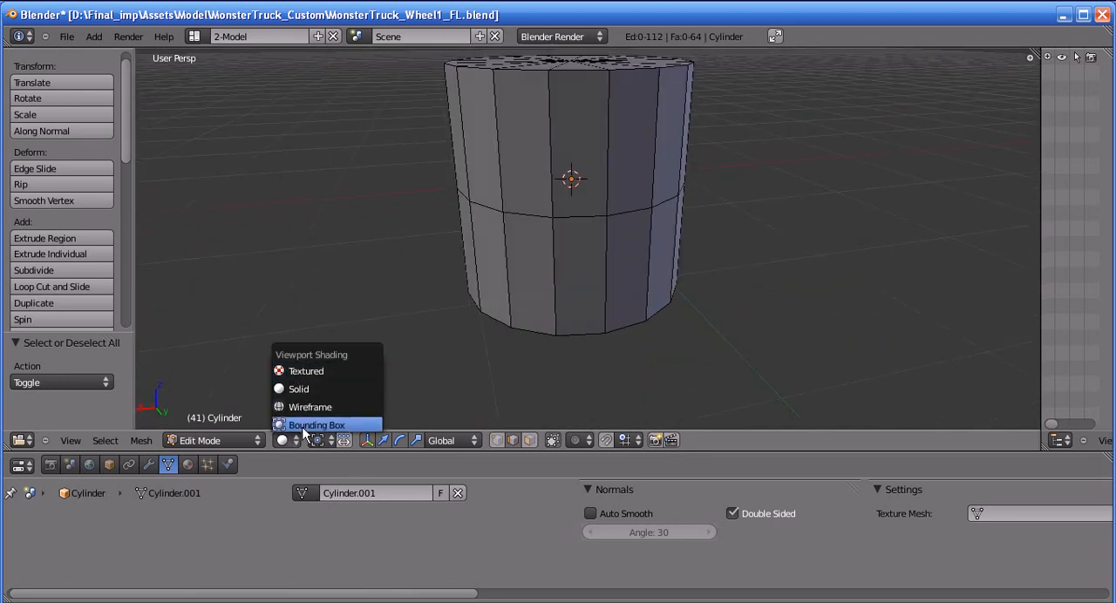
click(301, 408)
middle_drag(597, 257, 435, 415)
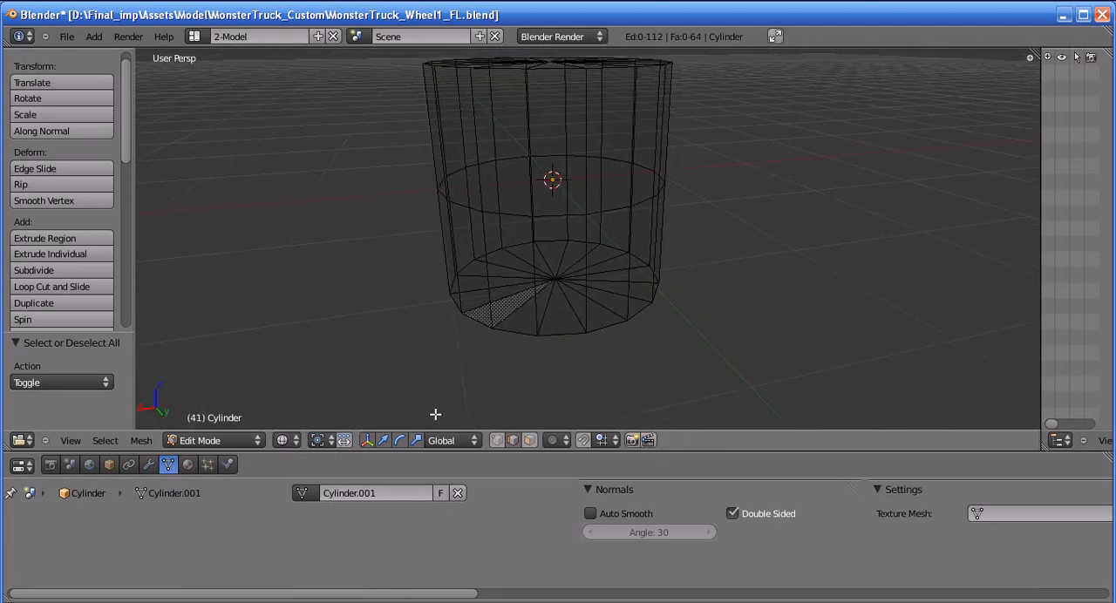
click(496, 440)
middle_drag(628, 383, 618, 368)
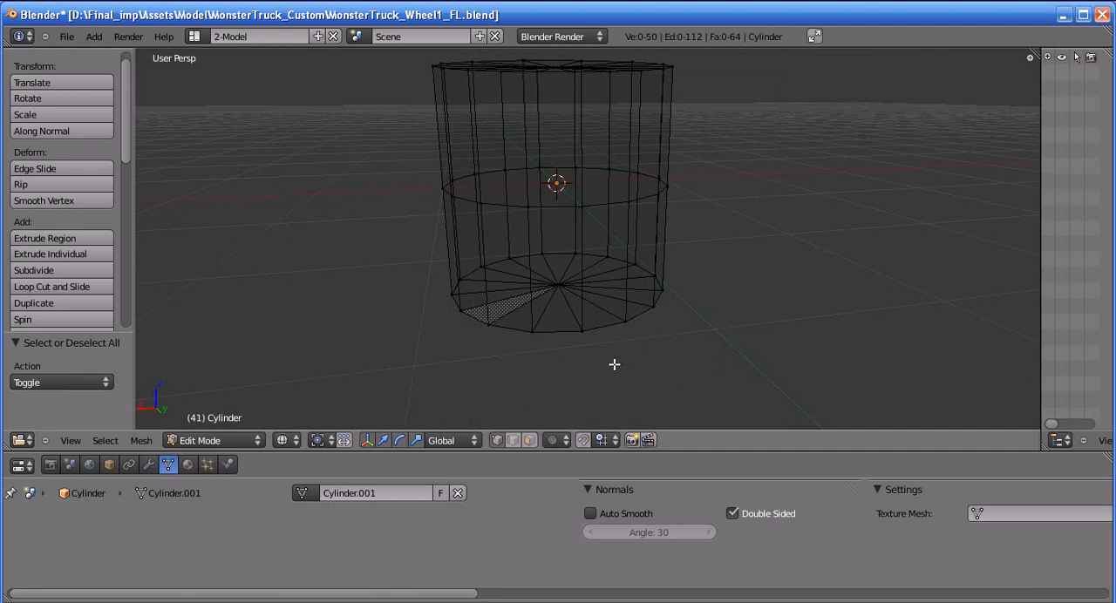
Box-select the vertices of the cylinder's bottom cap and delete them, leaving only the upper half
key(b)
drag(390, 231, 806, 369)
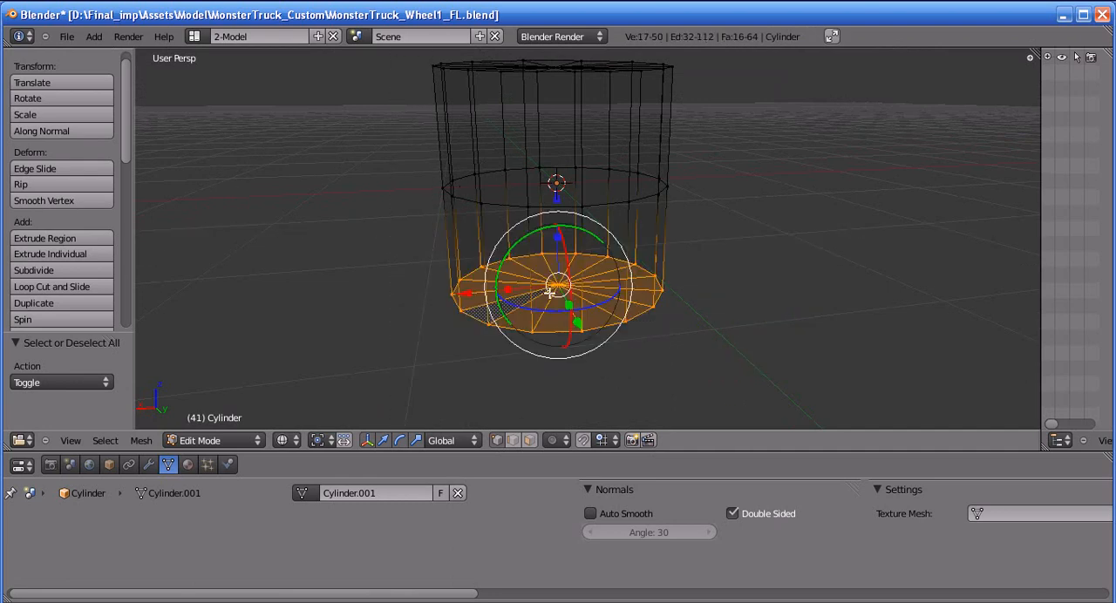
key(x)
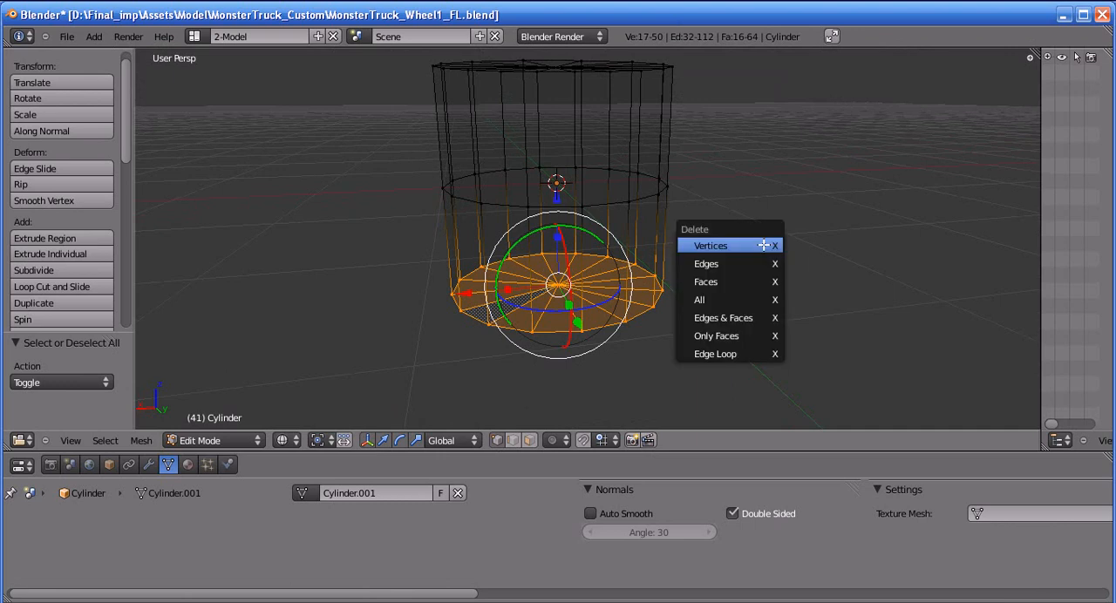
click(758, 244)
middle_drag(695, 252, 608, 279)
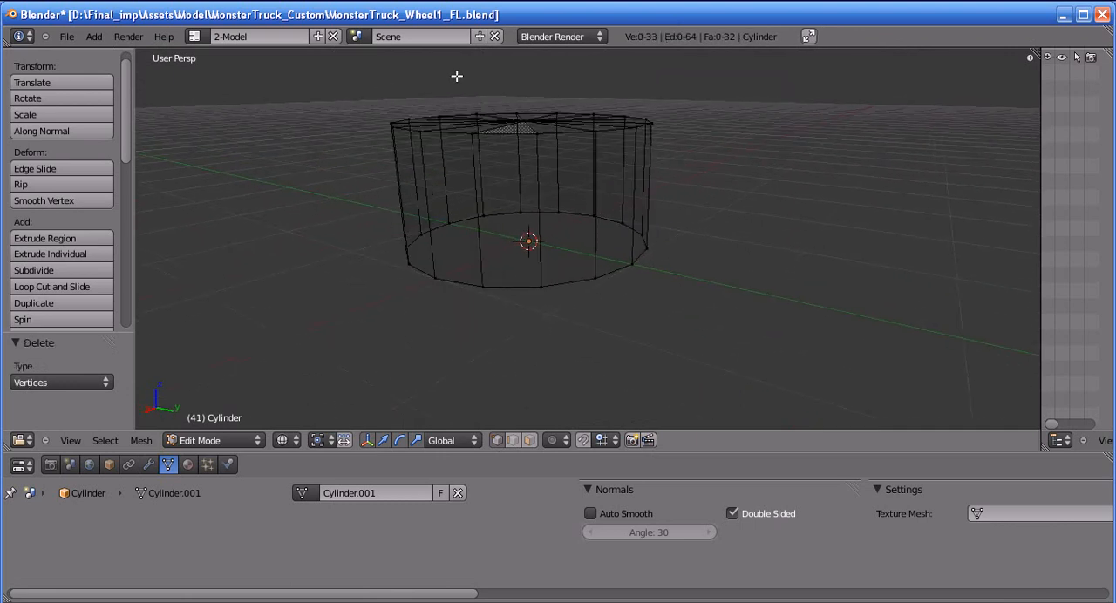
Return the viewport shading to Solid and switch the mesh selection mode to faces
click(280, 442)
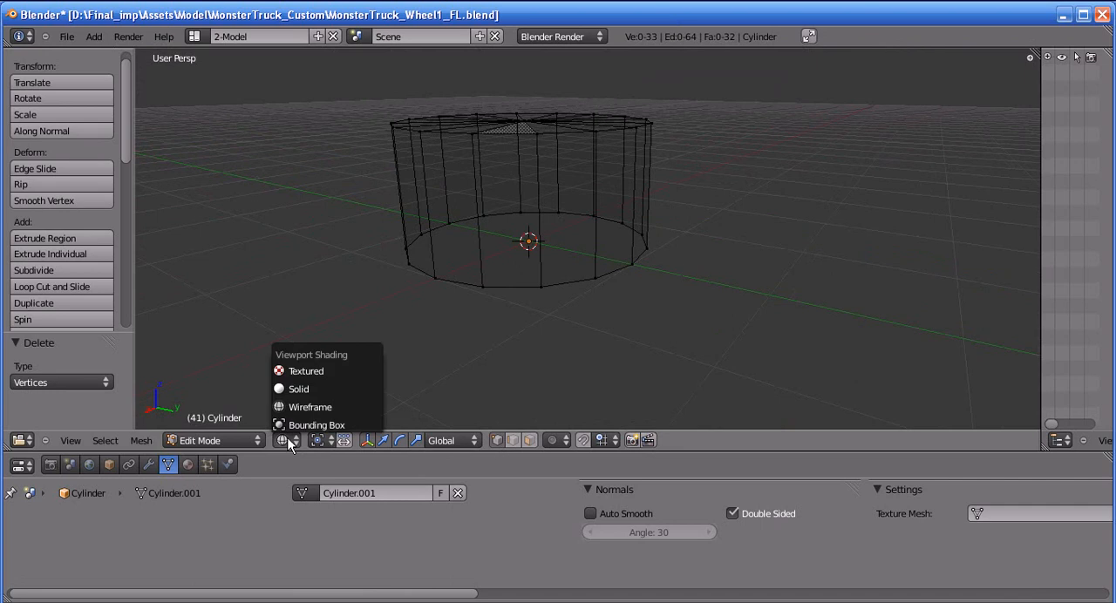
click(298, 389)
mouse_move(451, 301)
middle_down()
mouse_move(546, 340)
mouse_move(535, 361)
mouse_move(588, 201)
middle_up()
middle_drag(509, 345, 575, 323)
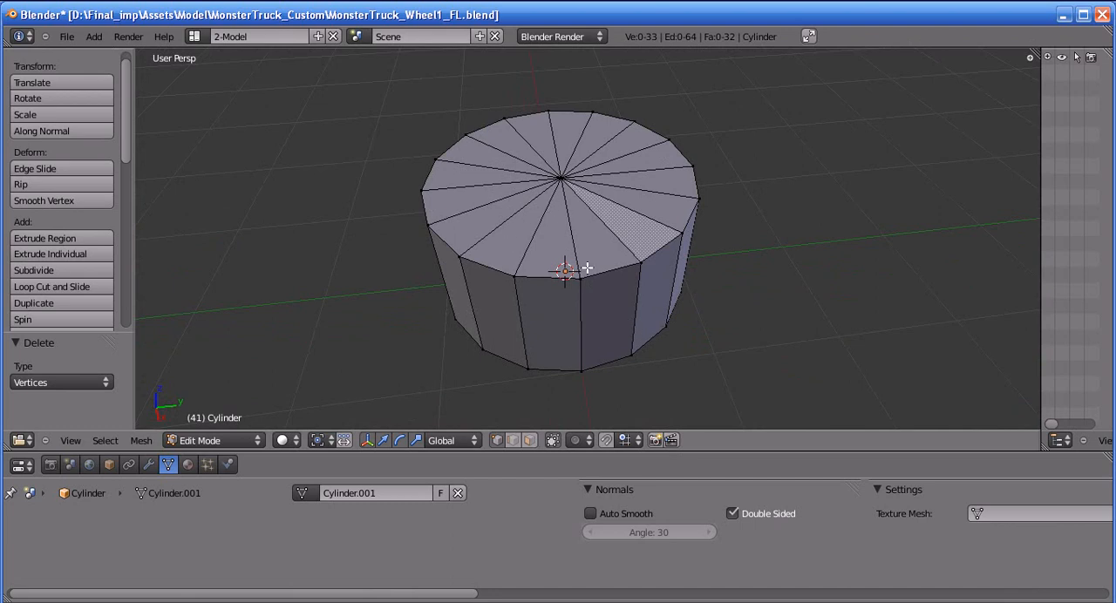
click(529, 441)
middle_drag(558, 340, 547, 360)
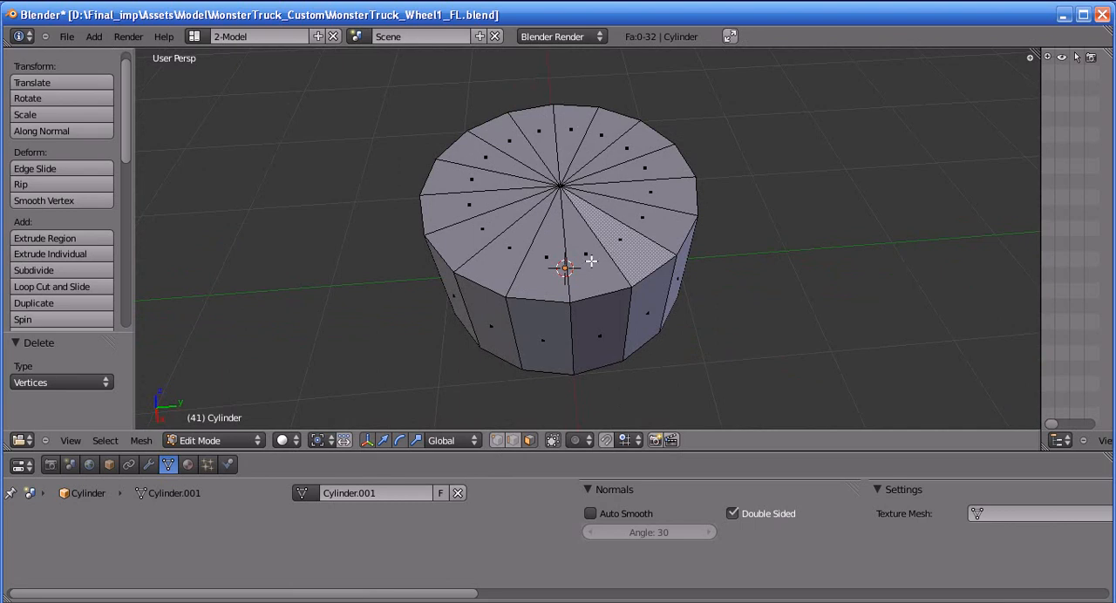
Try selecting the triangular faces of the top cap one by one and clear the selection
right_click(510, 254)
shift+right_click(555, 251)
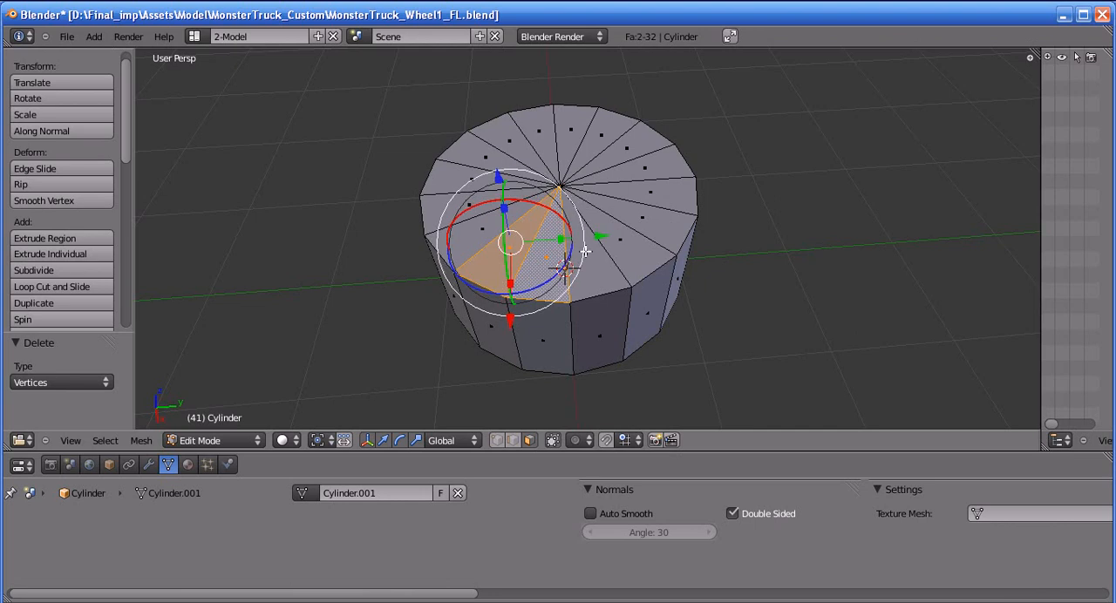
shift+right_click(582, 254)
shift+right_click(612, 242)
shift+right_click(655, 219)
shift+right_click(666, 182)
key(a)
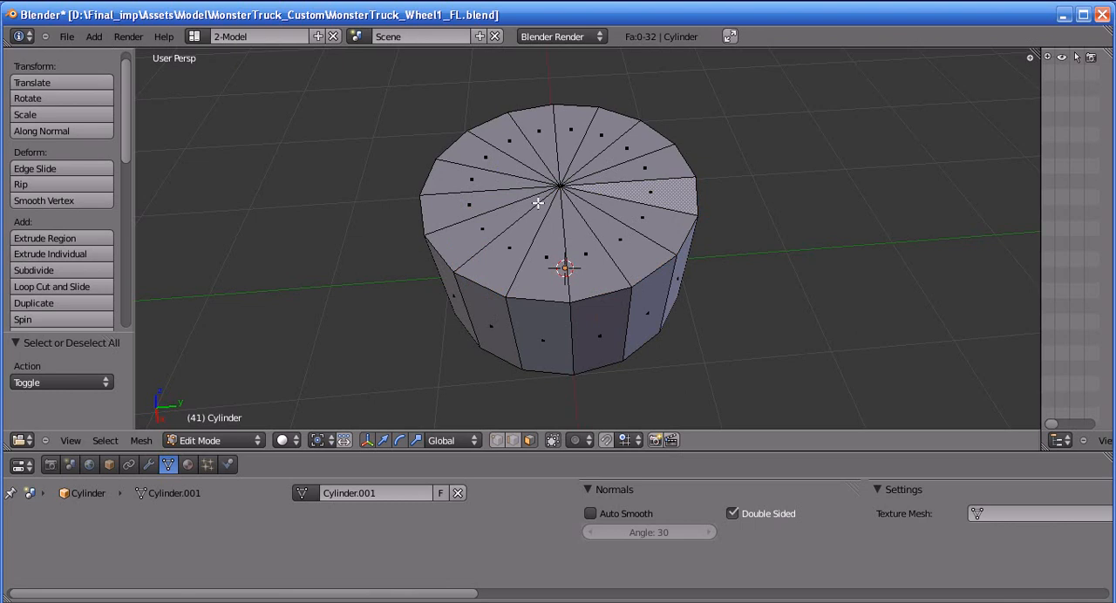
Circle-select all the triangular faces of the top cap and clear the selection
key(c)
mouse_move(538, 203)
mouse_down()
mouse_move(488, 234)
mouse_move(598, 144)
mouse_move(593, 225)
mouse_up()
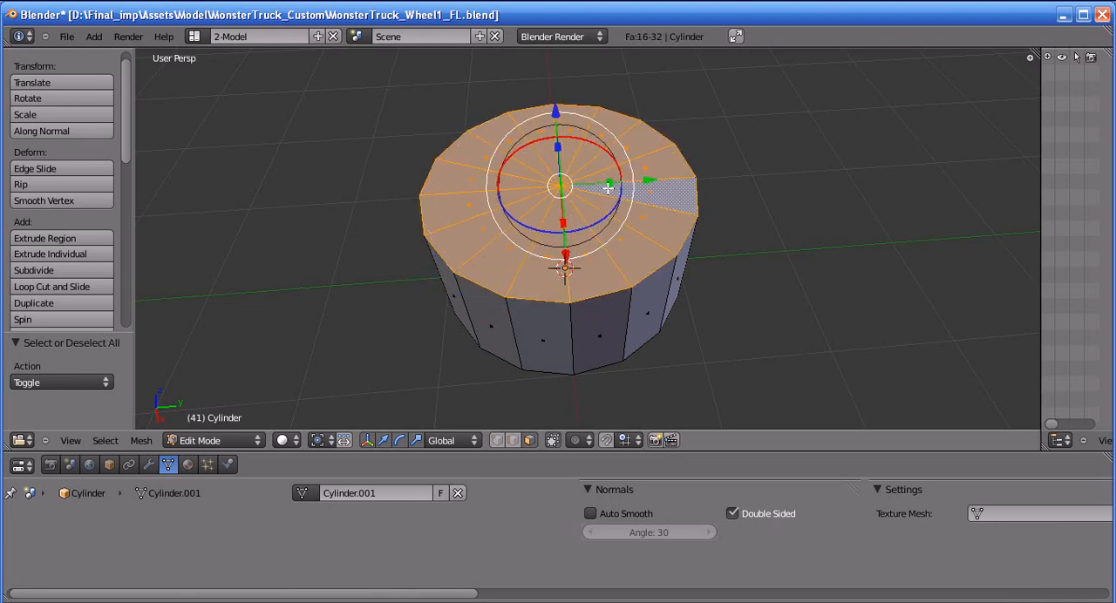
key(Escape)
key(a)
middle_drag(610, 200, 593, 243)
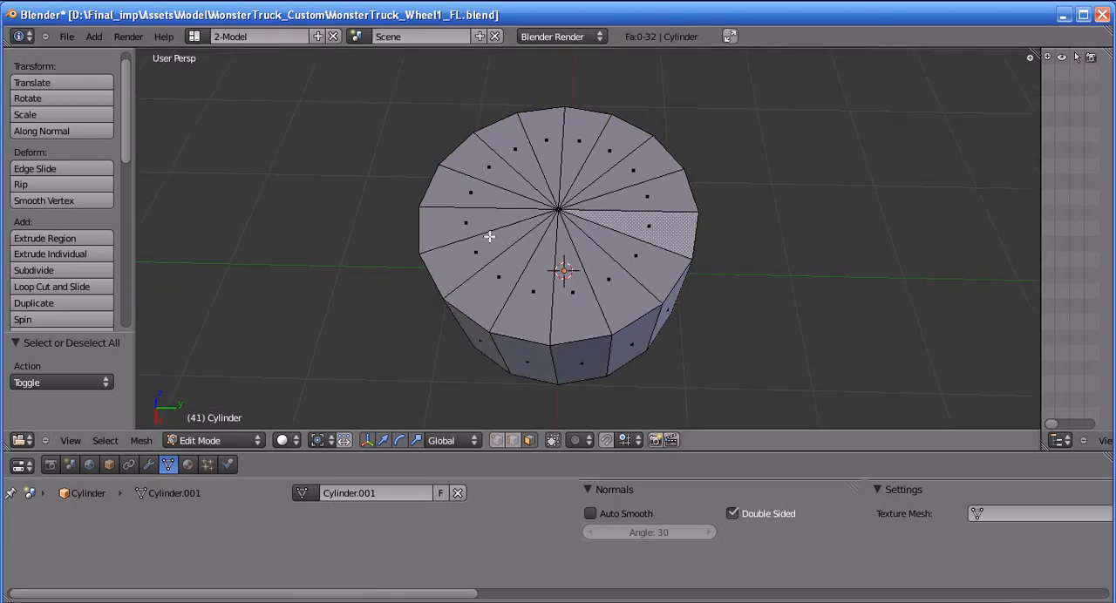
Select the top cap's centre vertex and switch to face selection mode so all the surrounding triangular faces are selected
click(498, 441)
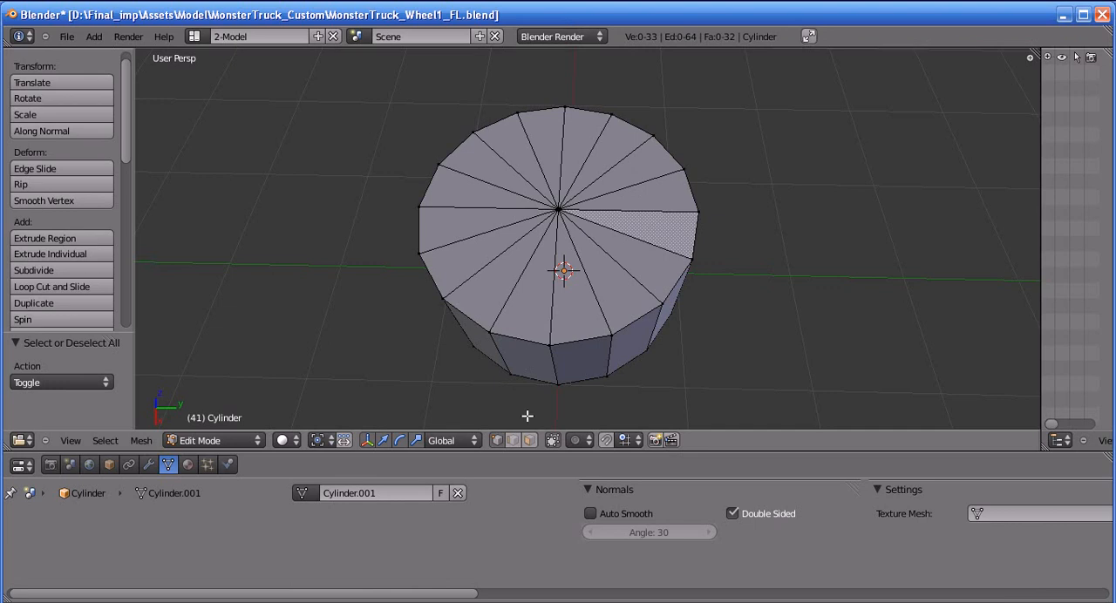
right_click(557, 203)
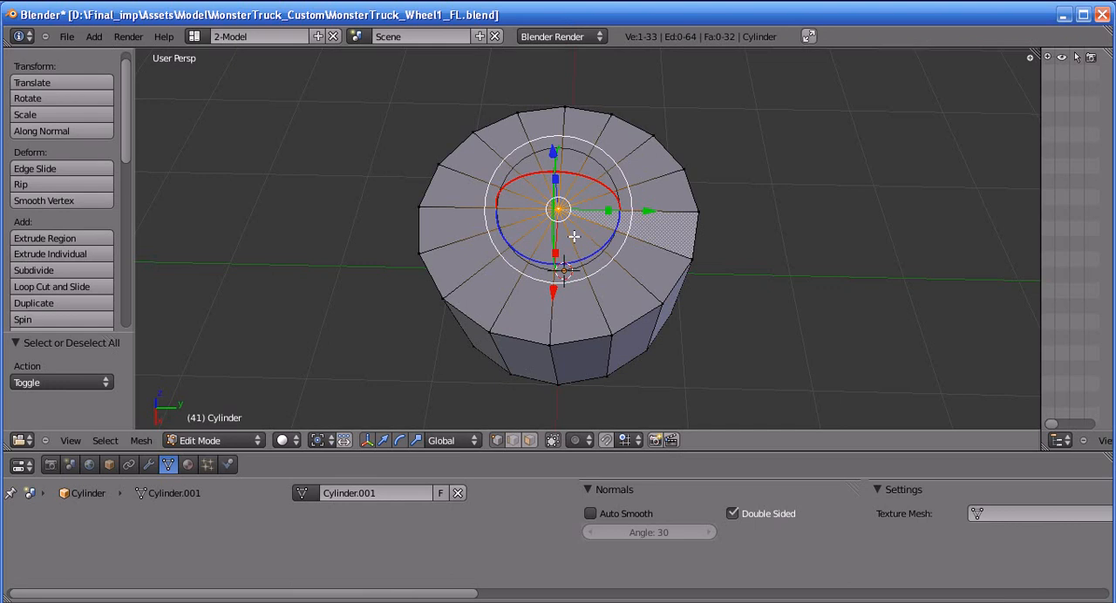
ctrl+click(531, 439)
middle_drag(562, 296, 442, 230)
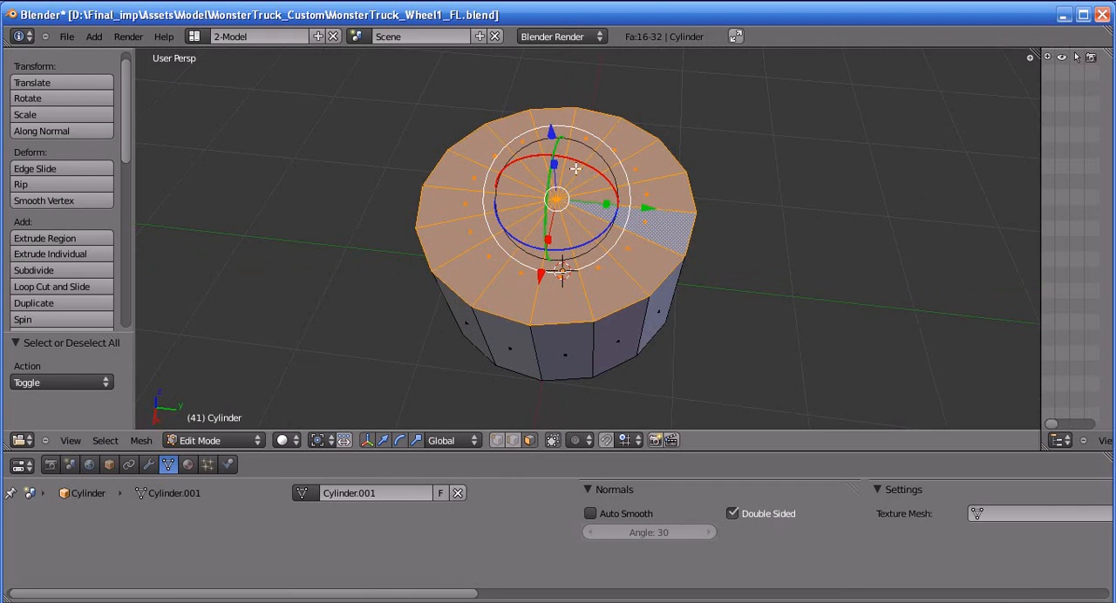
Extrude the selected top cap faces in place and scale them inward to roughly 0.3 of their size
middle_drag(755, 256, 724, 264)
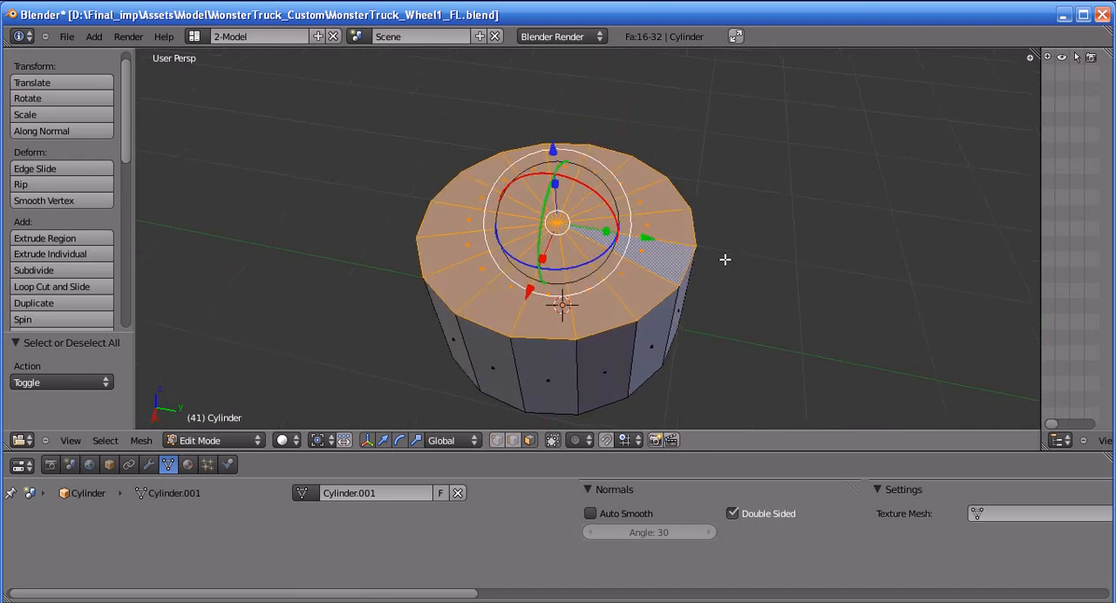
key(e)
right_click(765, 364)
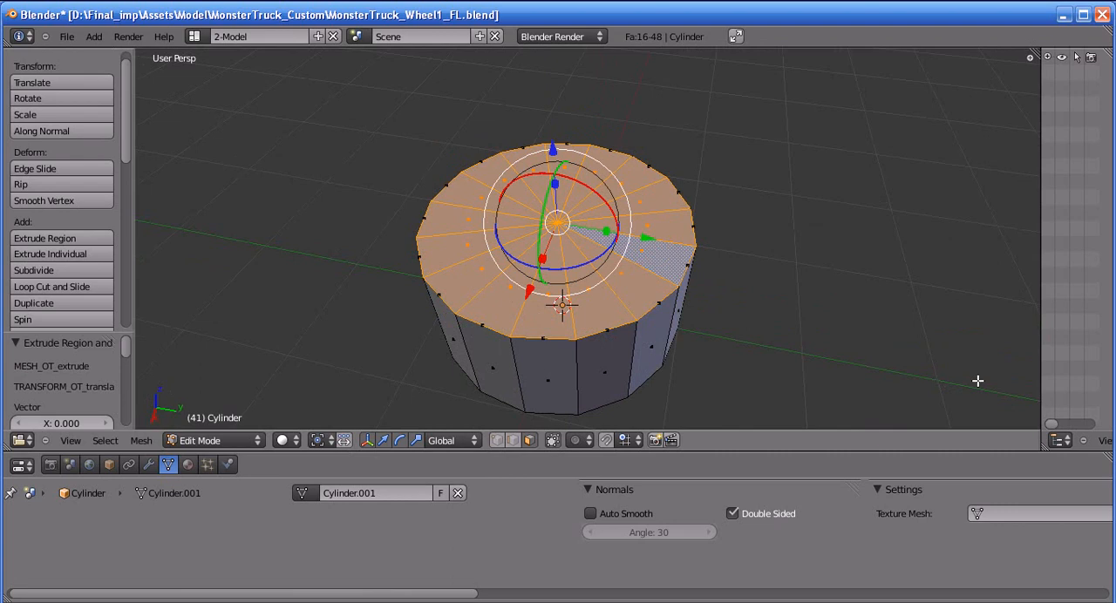
key(s)
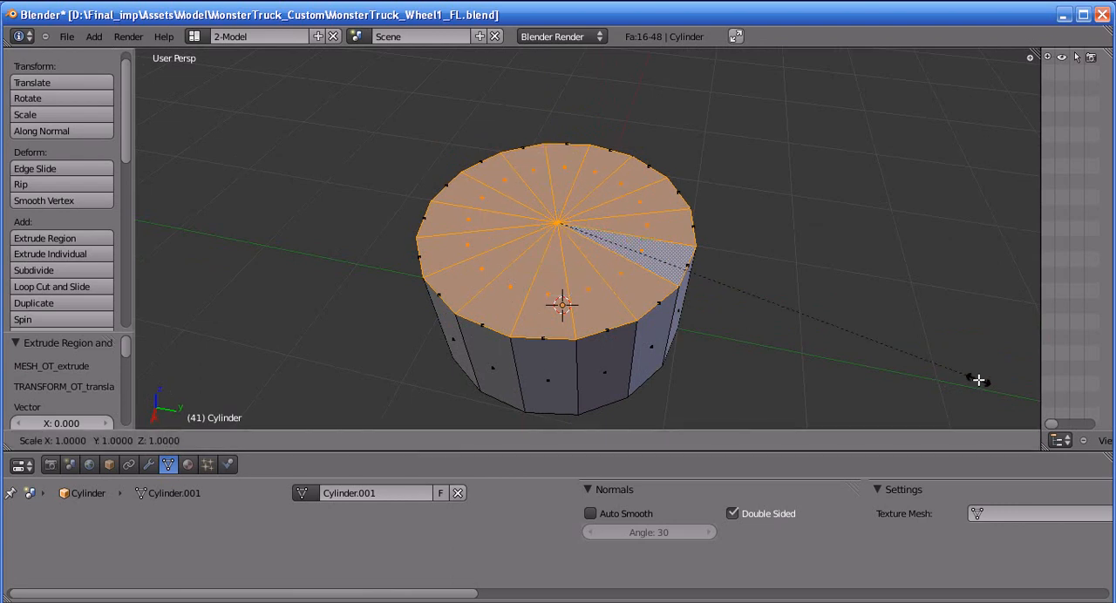
click(688, 216)
Extrude the inner faces and move them down along Z to form a shallow hub recess, leaving nothing selected
middle_drag(688, 217, 730, 304)
key(e)
right_click(730, 305)
drag(563, 185, 563, 199)
middle_drag(611, 261, 752, 291)
key(a)
Switch the mesh selection mode to edges
key(ctrl+Tab)
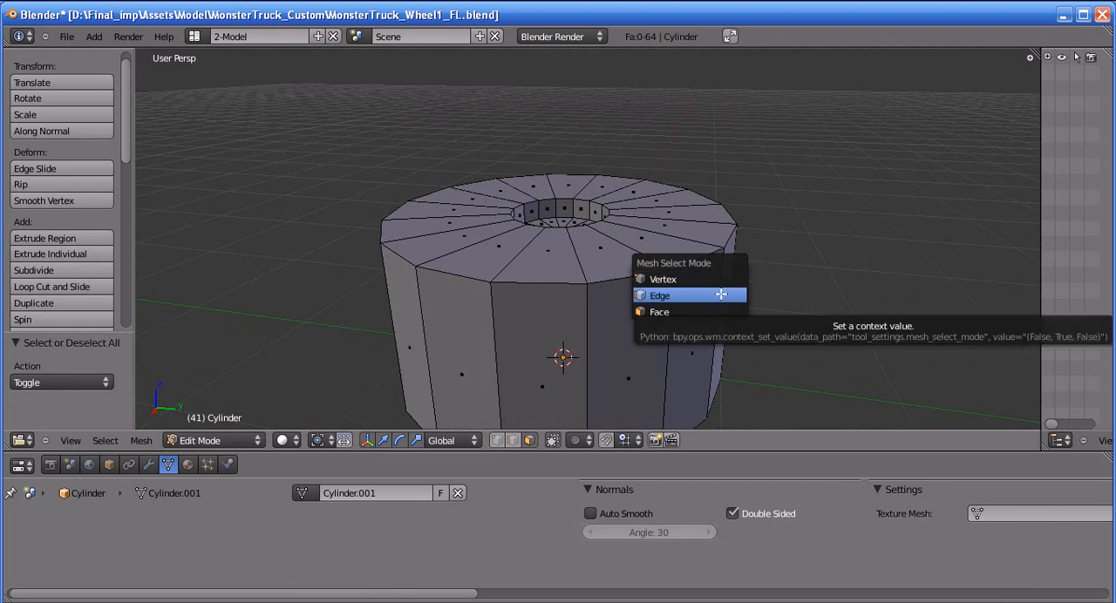
click(721, 295)
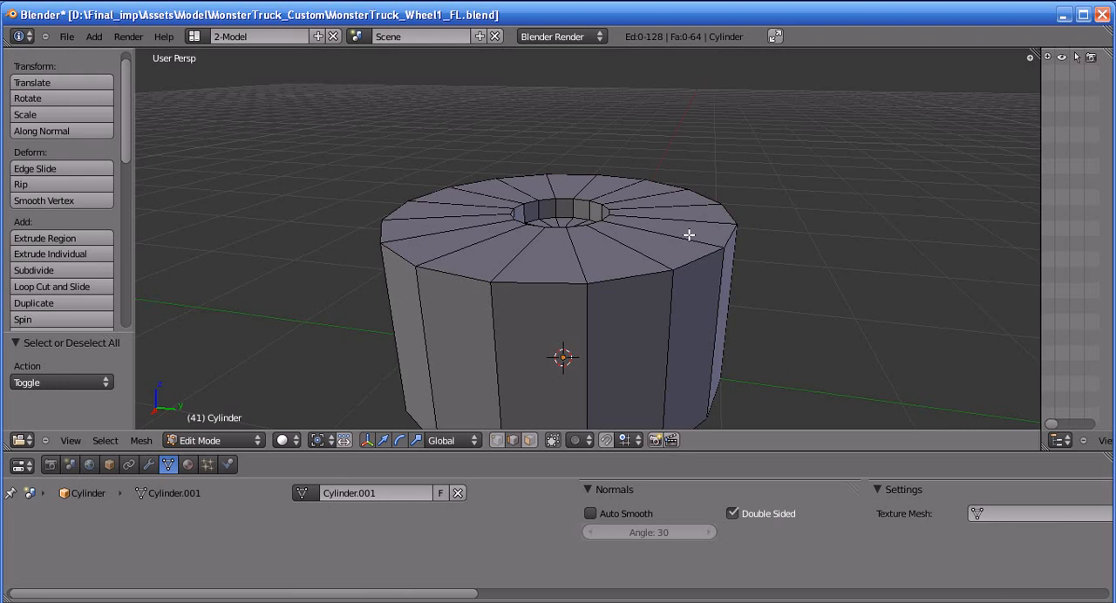
key(ctrl+Tab)
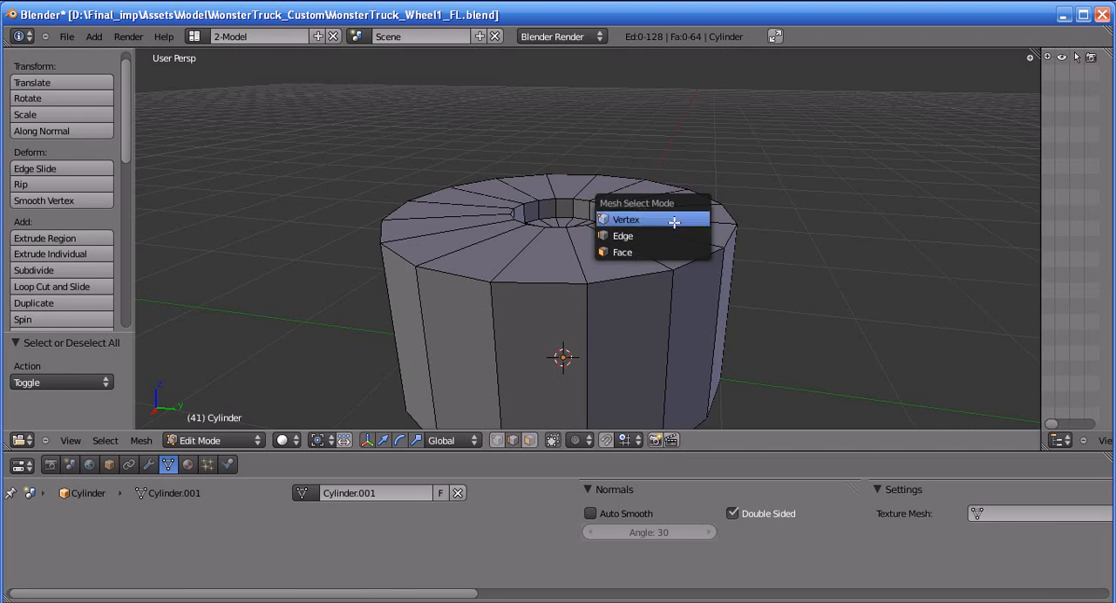
click(668, 232)
scroll(605, 337, up, 2)
Select the outer edge loop of the top cap, scale it to about 0.86 and raise it slightly along Z
middle_drag(605, 338, 445, 227)
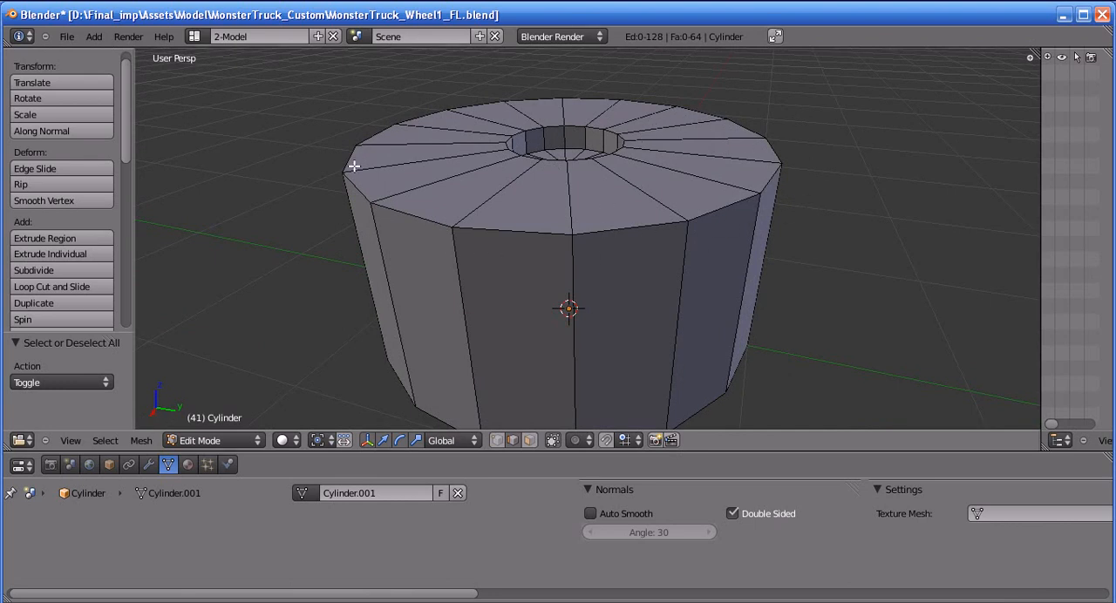
alt+shift+click(528, 231)
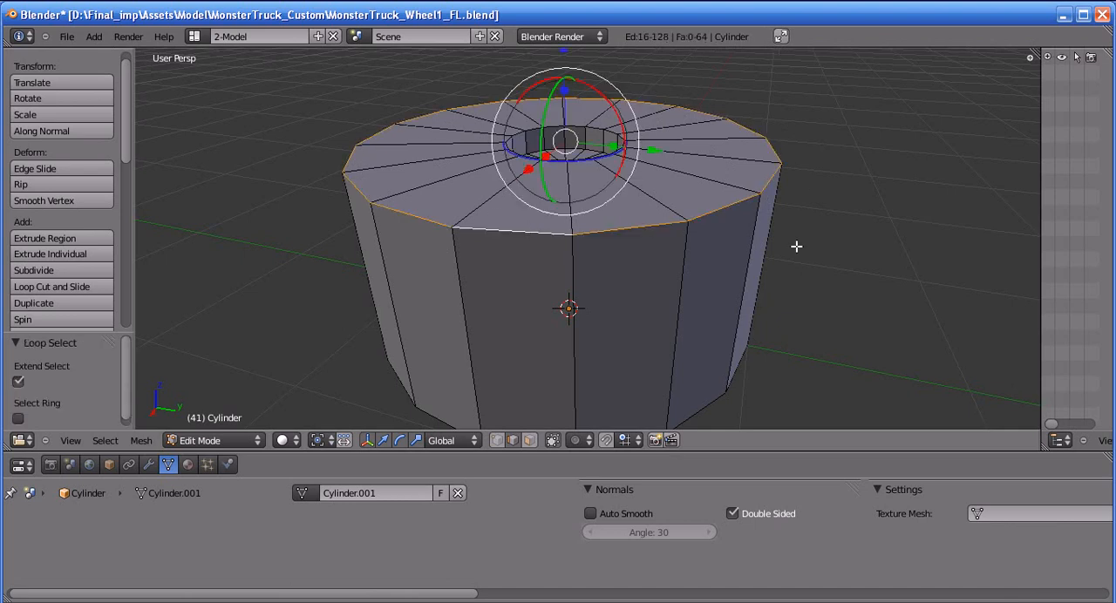
middle_drag(811, 197, 751, 289)
middle_drag(688, 110, 869, 324)
key(s)
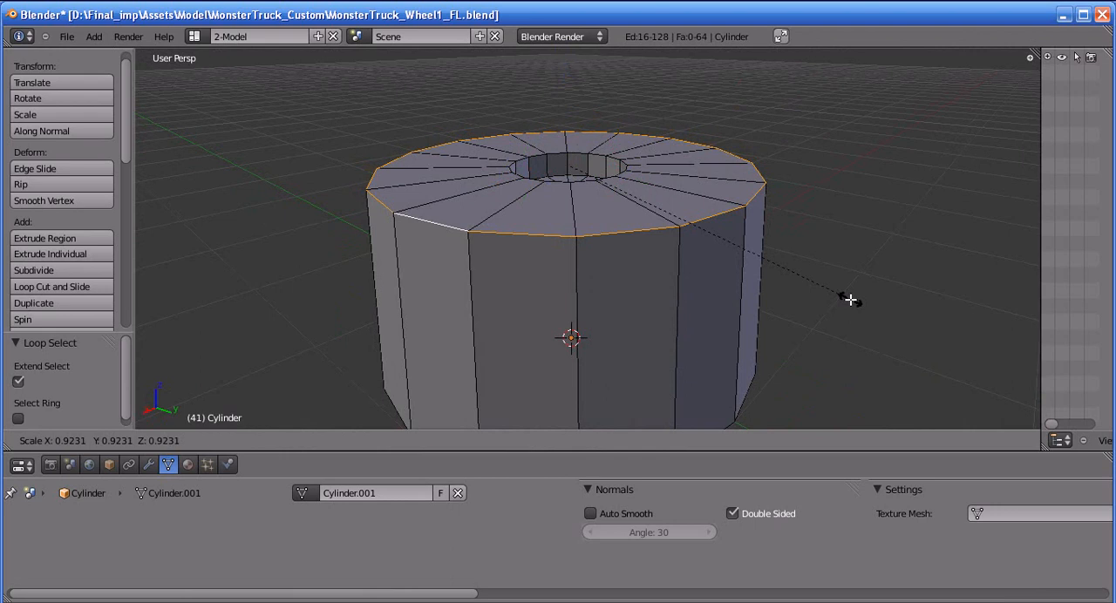
click(835, 284)
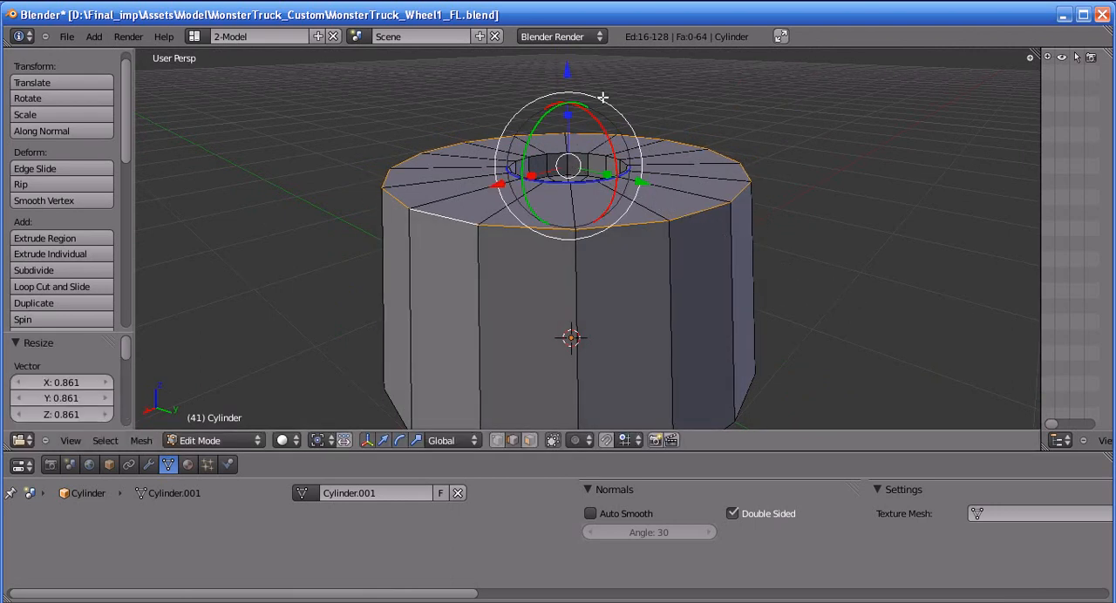
drag(567, 77, 568, 61)
middle_drag(570, 250, 570, 256)
key(a)
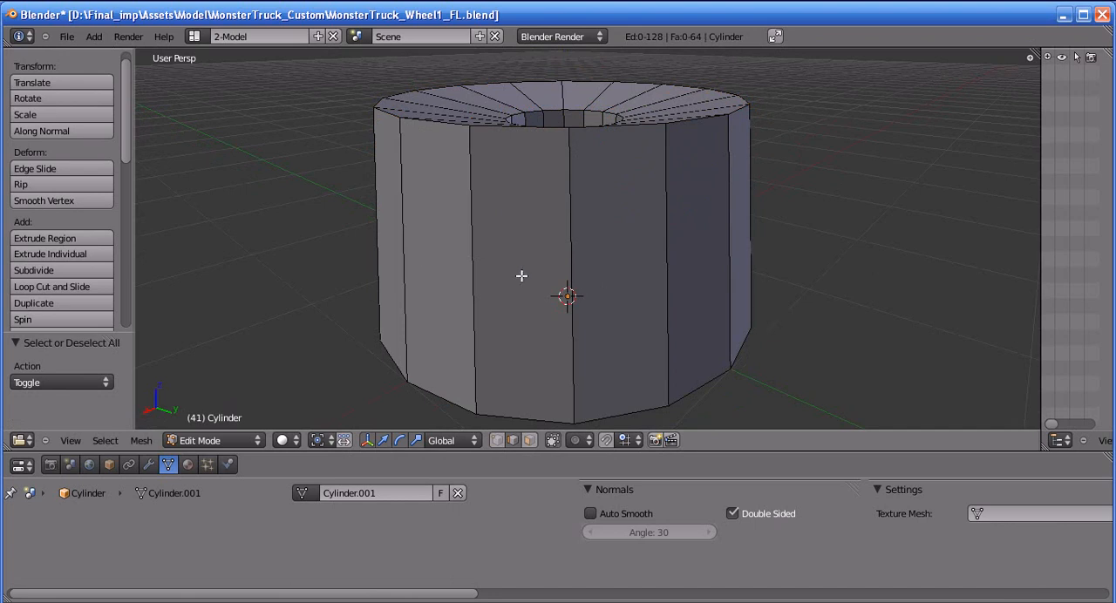
Try subdividing the ring of vertical side edges with one cut
ctrl+alt+right_click(577, 257)
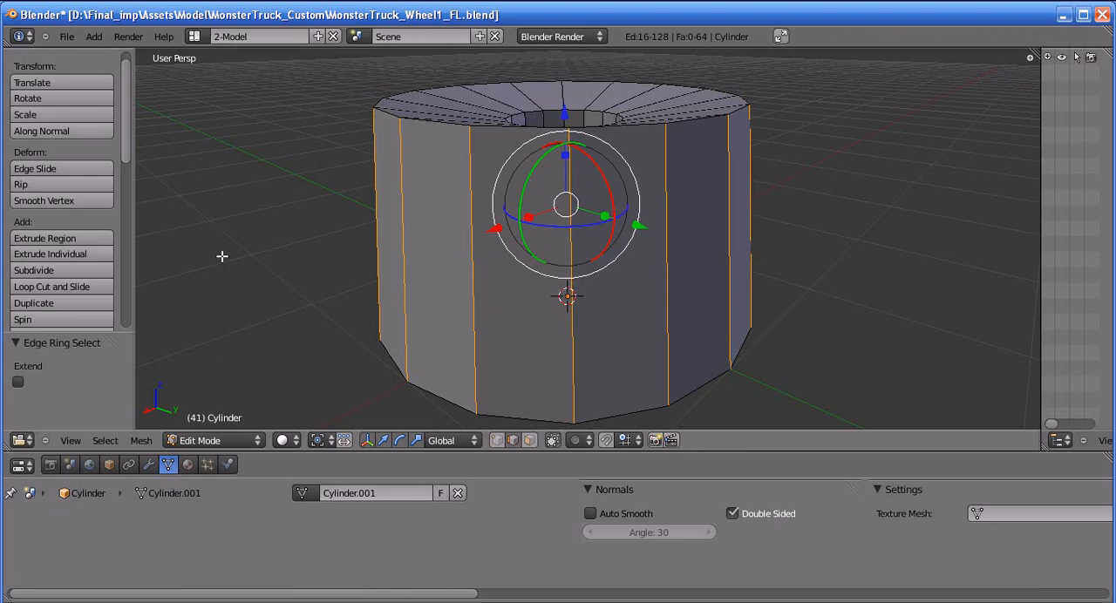
click(35, 270)
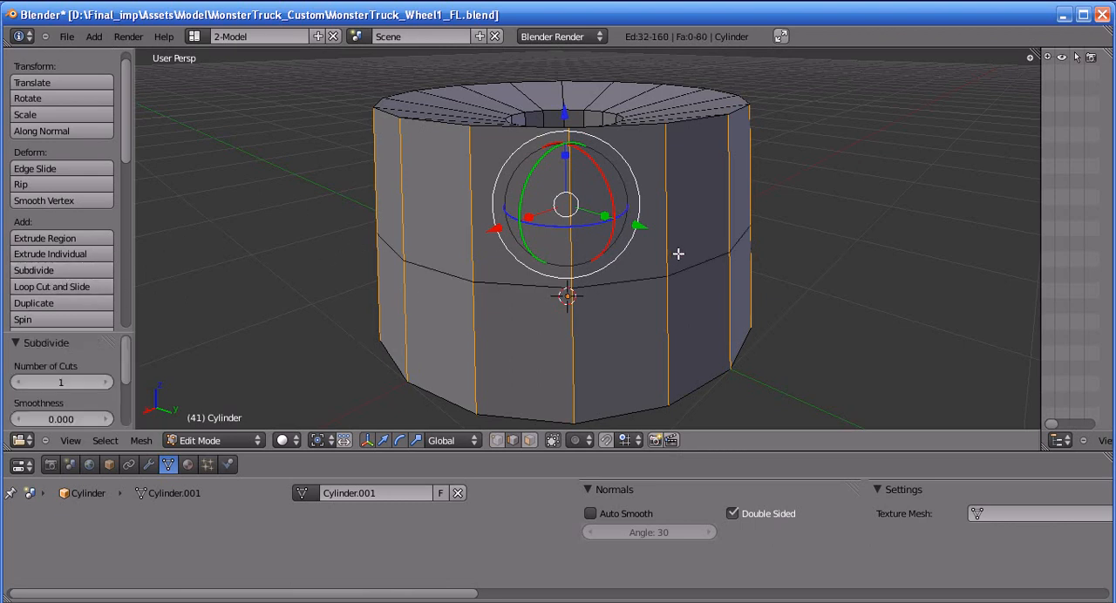
key(a)
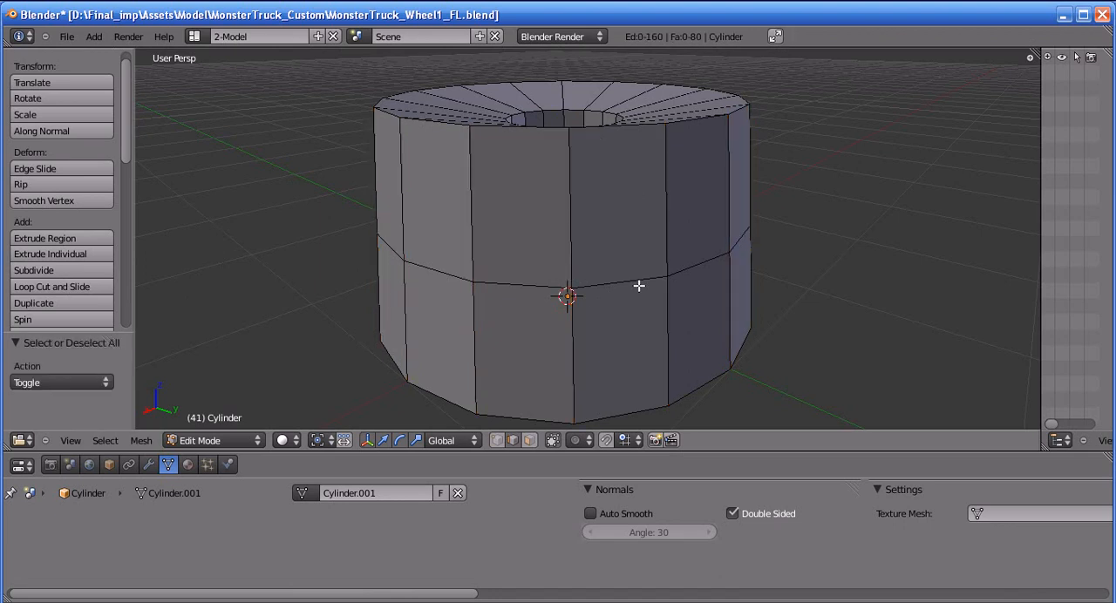
alt+right_click(639, 284)
key(ctrl+x)
key(a)
Add a centred horizontal loop cut around the cylinder's side and raise it about 0.28 along Z
key(ctrl+r)
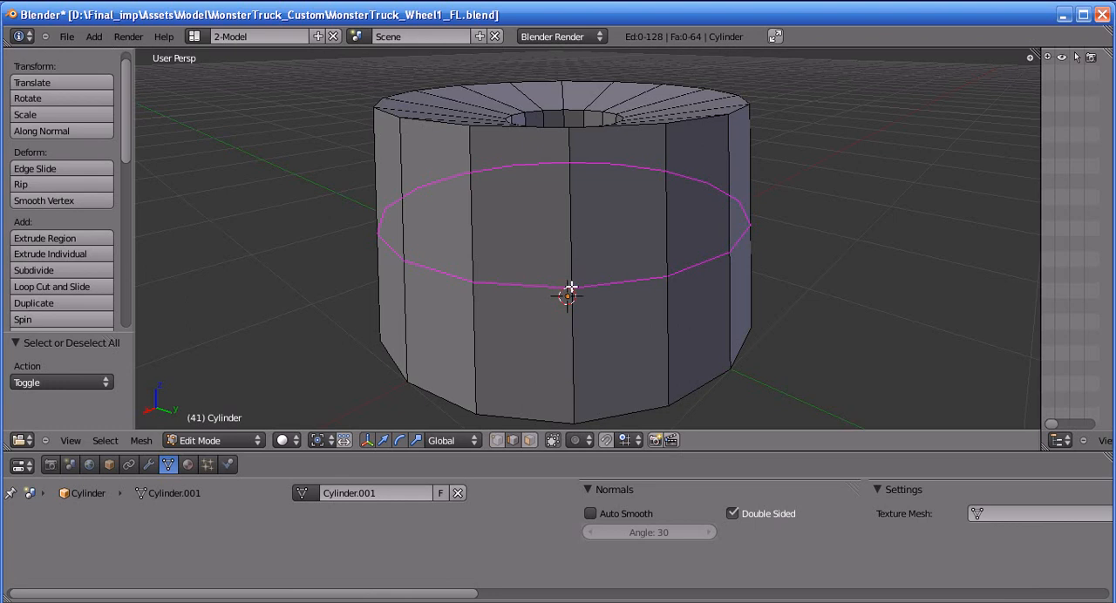
click(571, 288)
right_click(570, 289)
middle_drag(570, 290, 612, 304)
drag(553, 113, 553, 52)
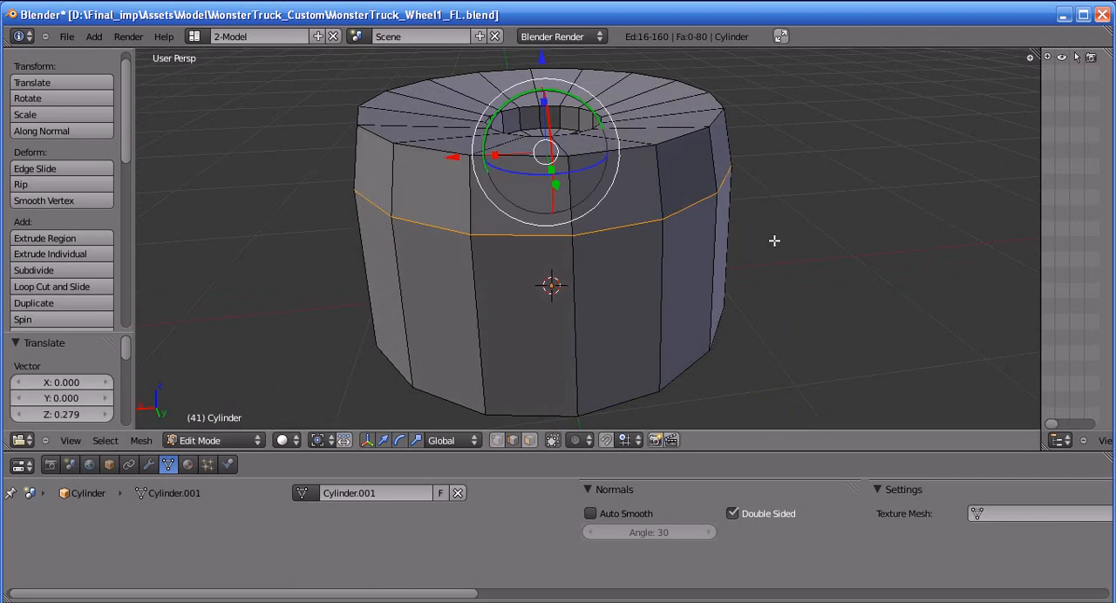
Scale the new side edge loop slightly outward to bulge the tyre, and clear the selection
key(s)
click(803, 274)
middle_drag(805, 277, 753, 289)
key(a)
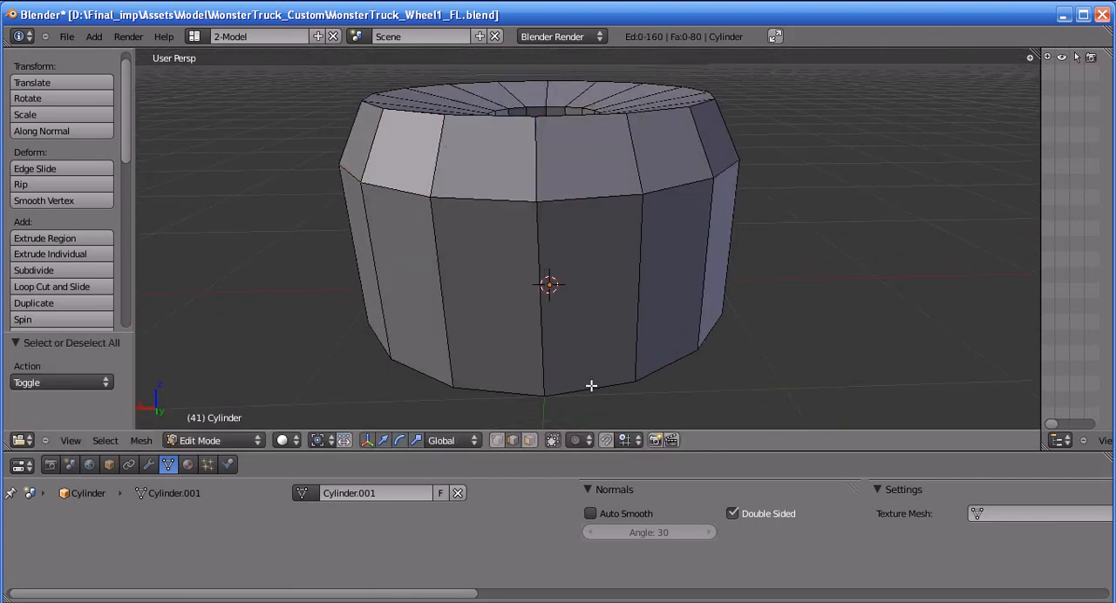
Select the open bottom edge loop, raise it 0.59 along Z and scale it outward to about 1.05
alt+shift+right_click(595, 387)
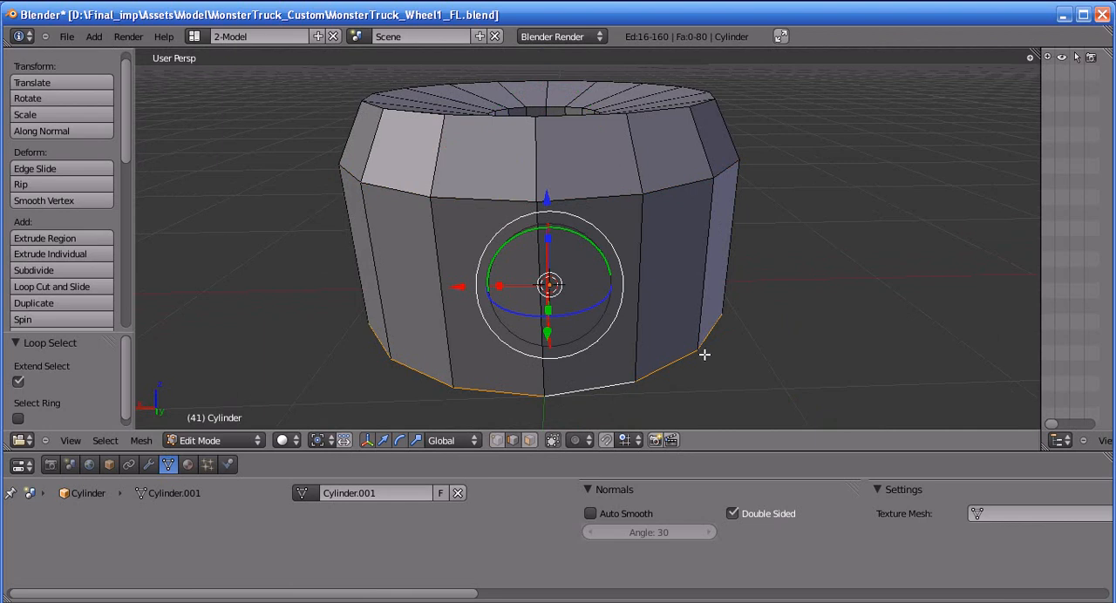
right_click(556, 199)
key(ctrl+z)
key(g)
key(z)
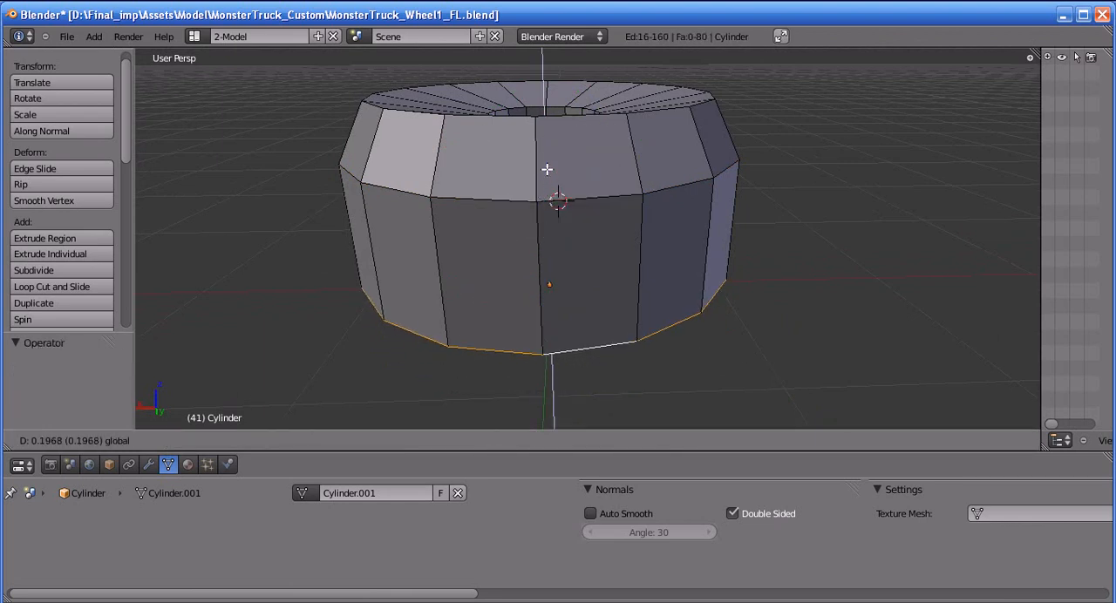
click(552, 105)
key(s)
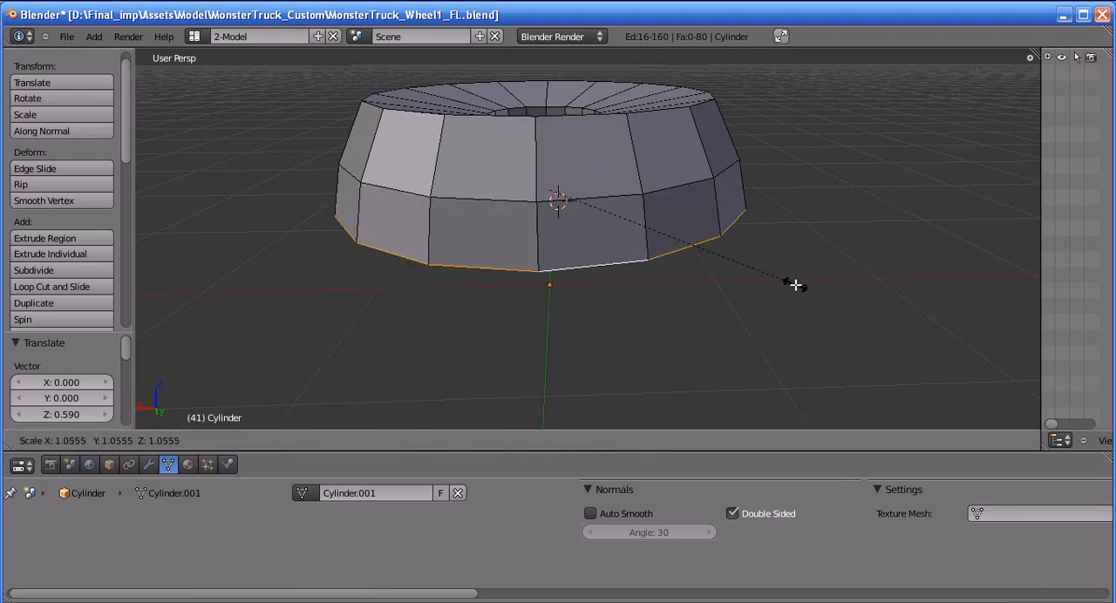
click(794, 281)
Select the middle edge loop around the tyre's side and raise it about 0.08 along Z
middle_drag(762, 255, 651, 212)
alt+right_click(644, 214)
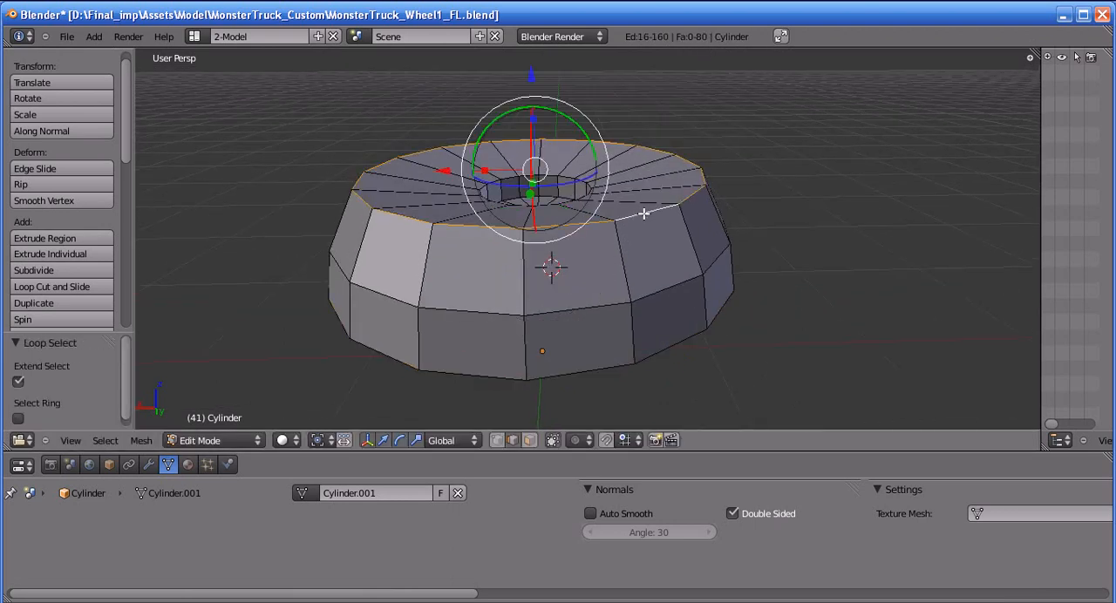
key(a)
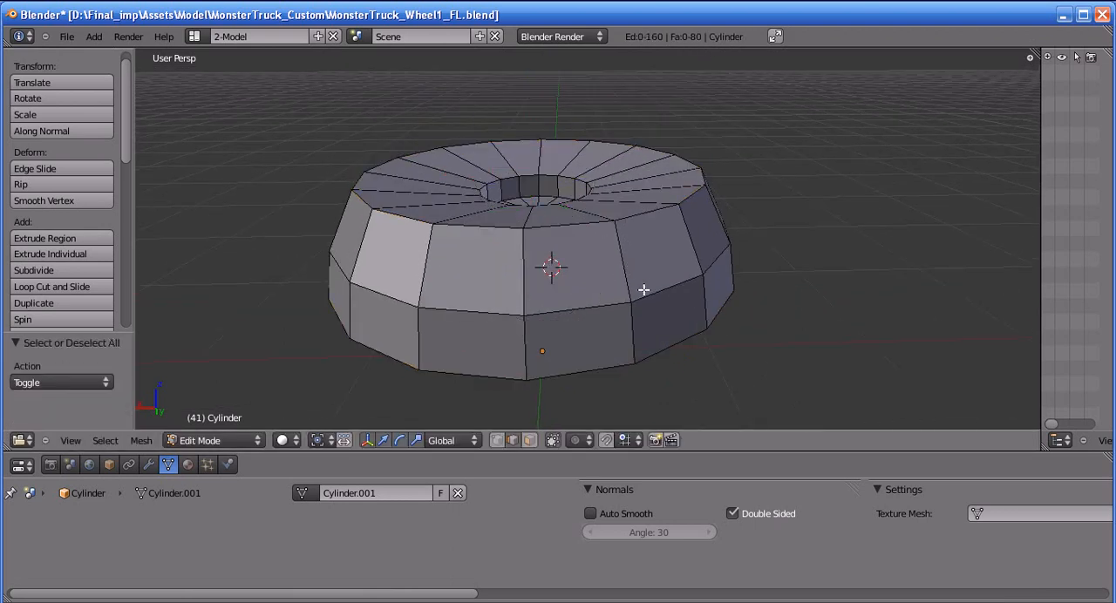
alt+shift+right_click(639, 289)
key(g)
key(z)
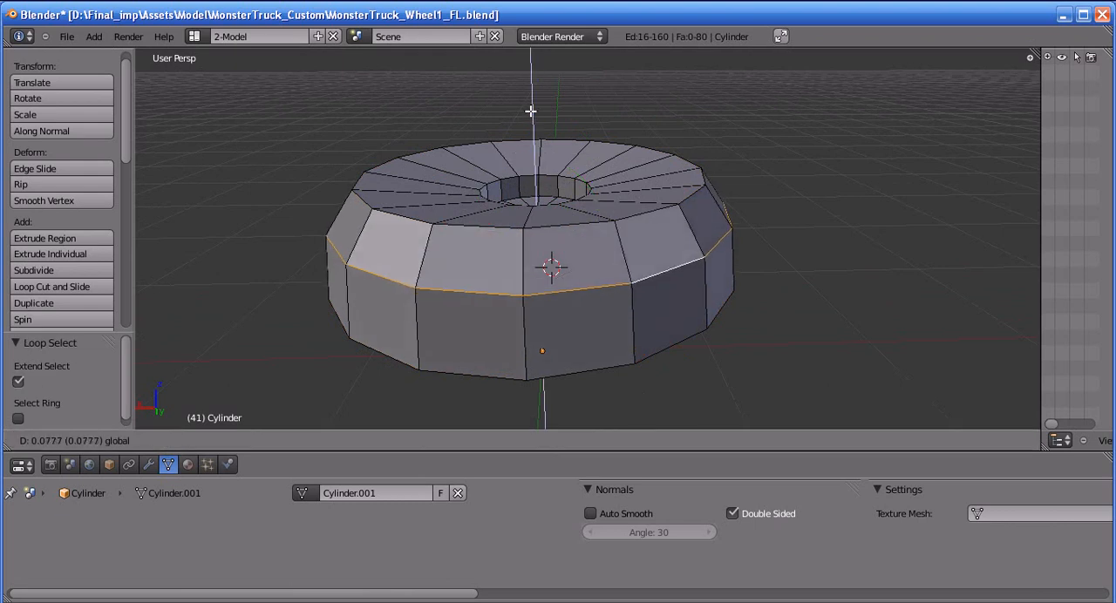
click(531, 111)
key(a)
Return to Object Mode and apply smooth shading to the wheel
middle_drag(588, 284, 727, 294)
key(Tab)
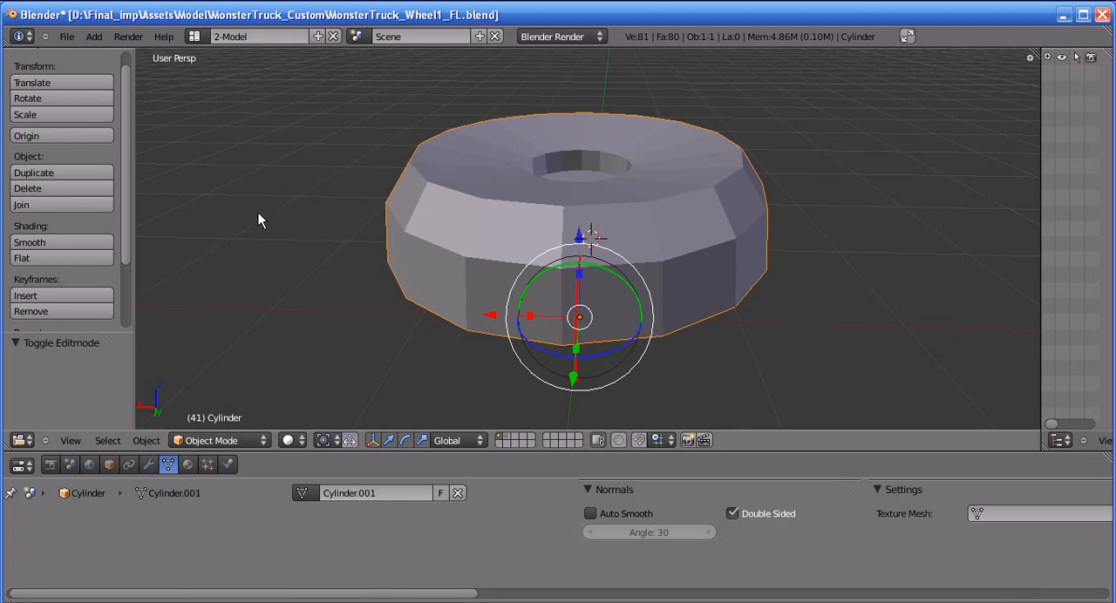
click(30, 243)
In Edit Mode, scale the tyre's upper outer edge loop slightly inward and lower it a little along Z
mouse_move(618, 207)
middle_down()
mouse_move(586, 247)
mouse_move(483, 204)
mouse_move(515, 270)
mouse_move(416, 232)
mouse_move(346, 172)
middle_up()
middle_drag(579, 279, 570, 227)
key(Tab)
scroll(571, 284, up, 2)
alt+shift+right_click(586, 232)
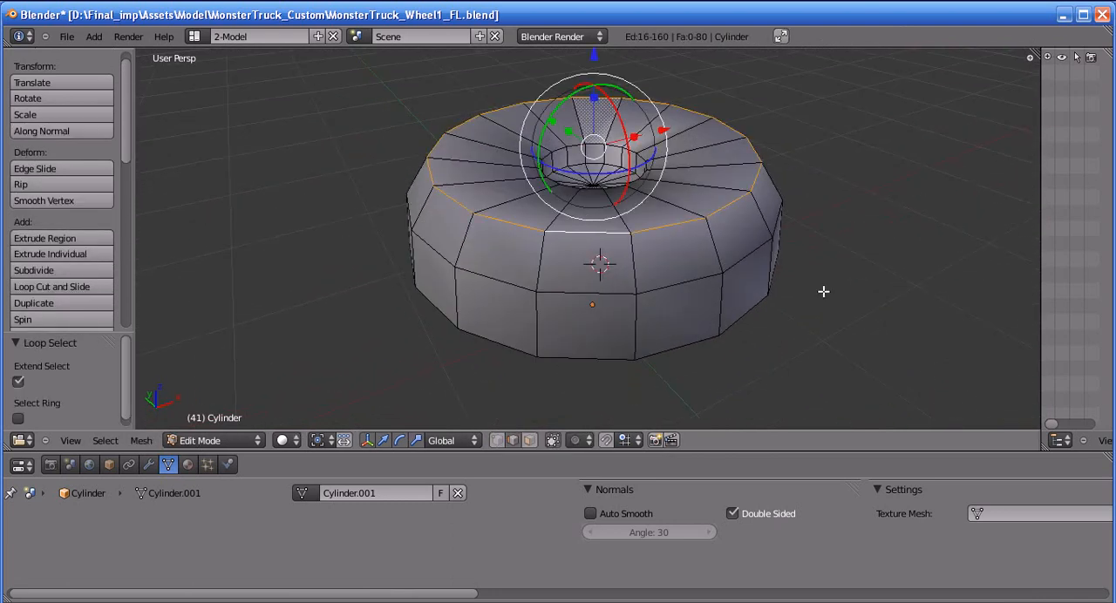
key(s)
click(805, 270)
shift+middle_drag(595, 73, 586, 110)
drag(585, 92, 585, 98)
Return to Object Mode and add a Mirror modifier to the half wheel
middle_drag(826, 227, 530, 281)
key(Tab)
key(Tab)
key(Tab)
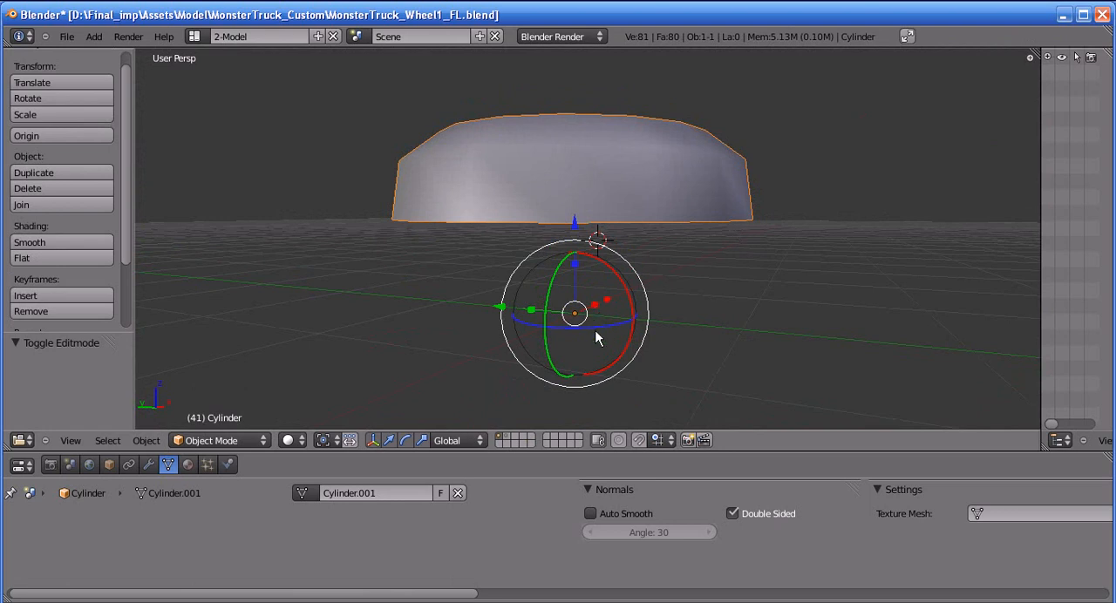
click(149, 466)
click(391, 513)
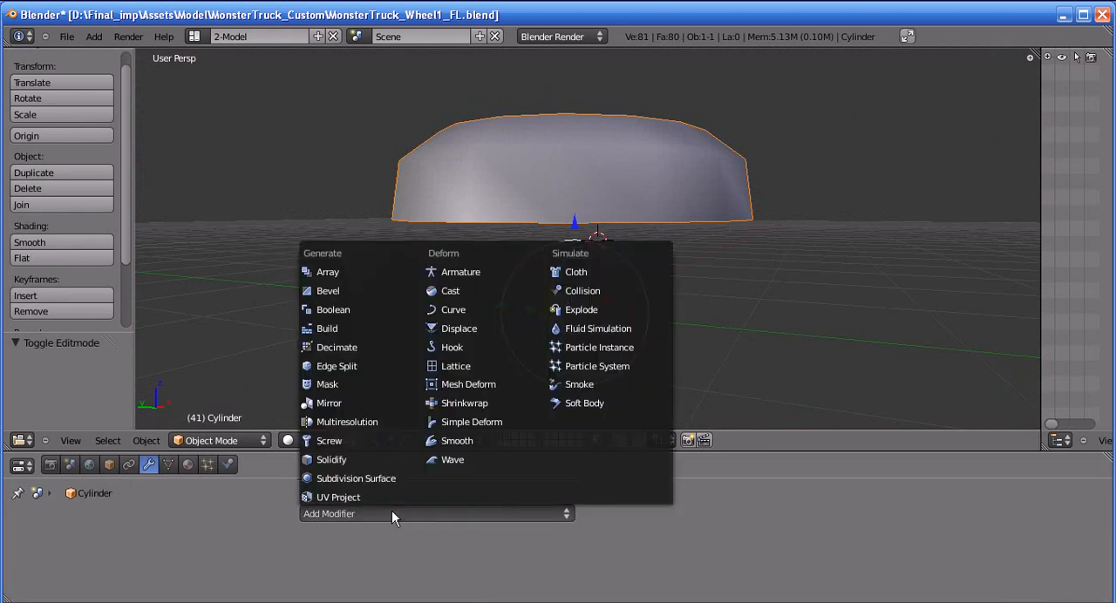
click(335, 408)
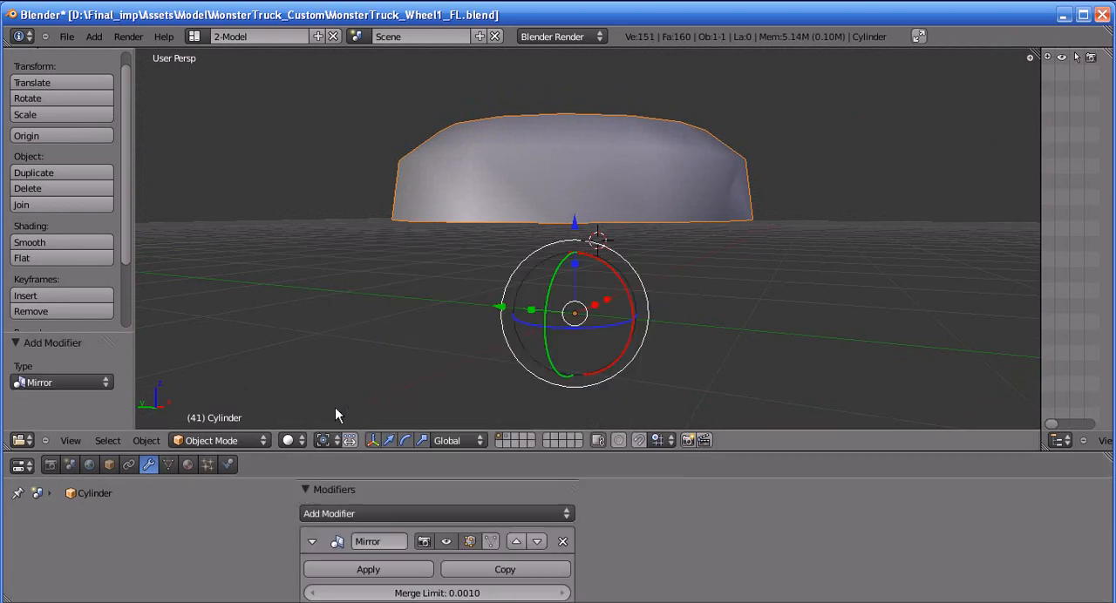
Set the Mirror modifier to mirror the half wheel along Z instead of X
middle_drag(728, 176, 672, 255)
shift+middle_drag(672, 255, 682, 146)
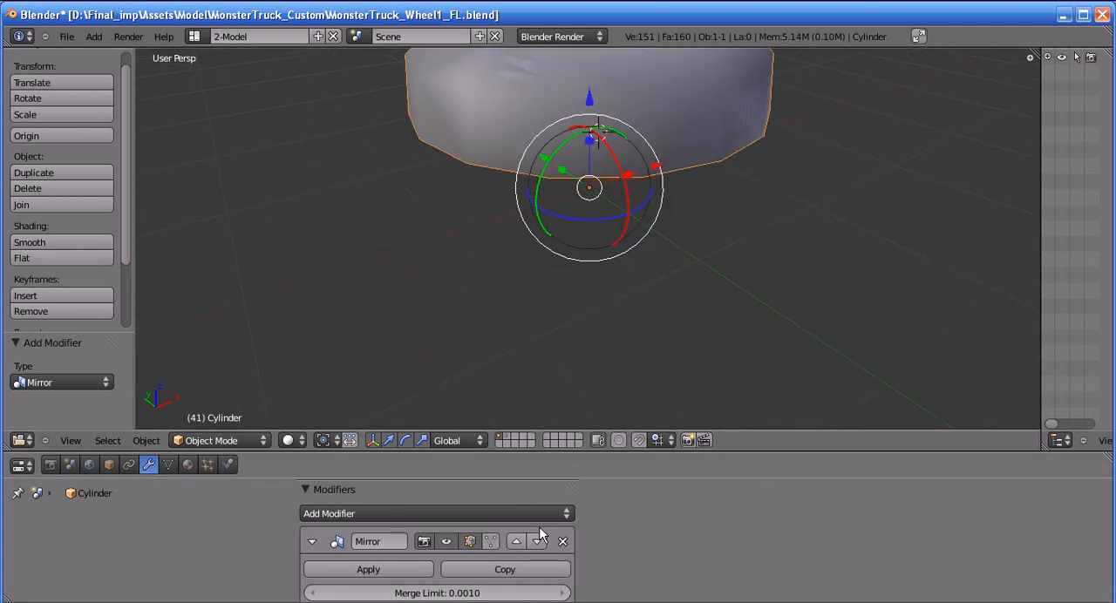
ctrl+middle_drag(538, 527, 536, 499)
ctrl+middle_drag(587, 559, 537, 473)
middle_drag(539, 602, 564, 541)
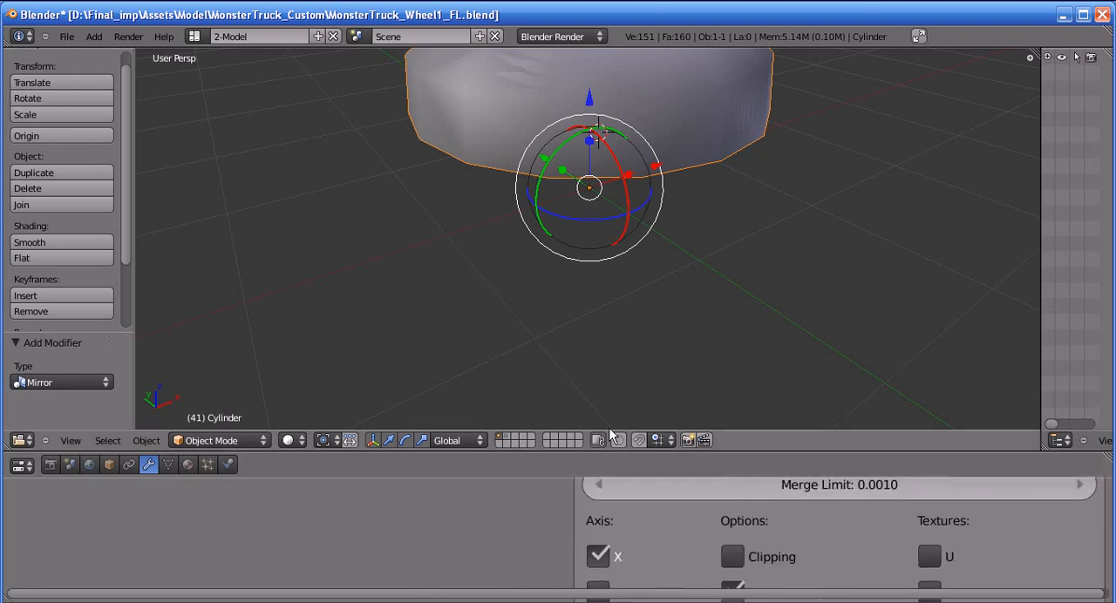
scroll(564, 559, down, 2)
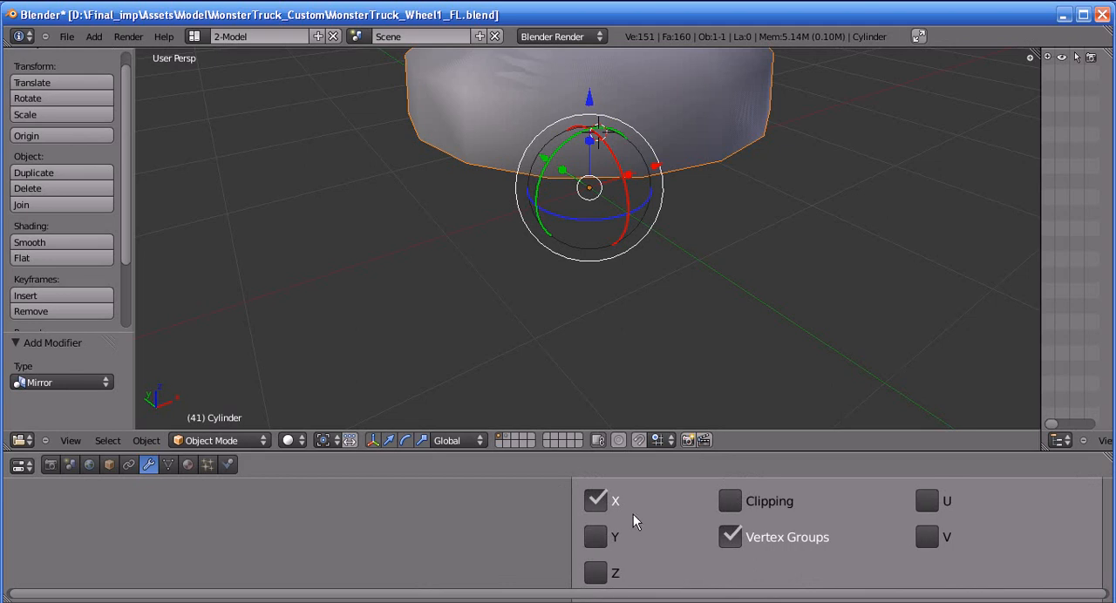
click(593, 507)
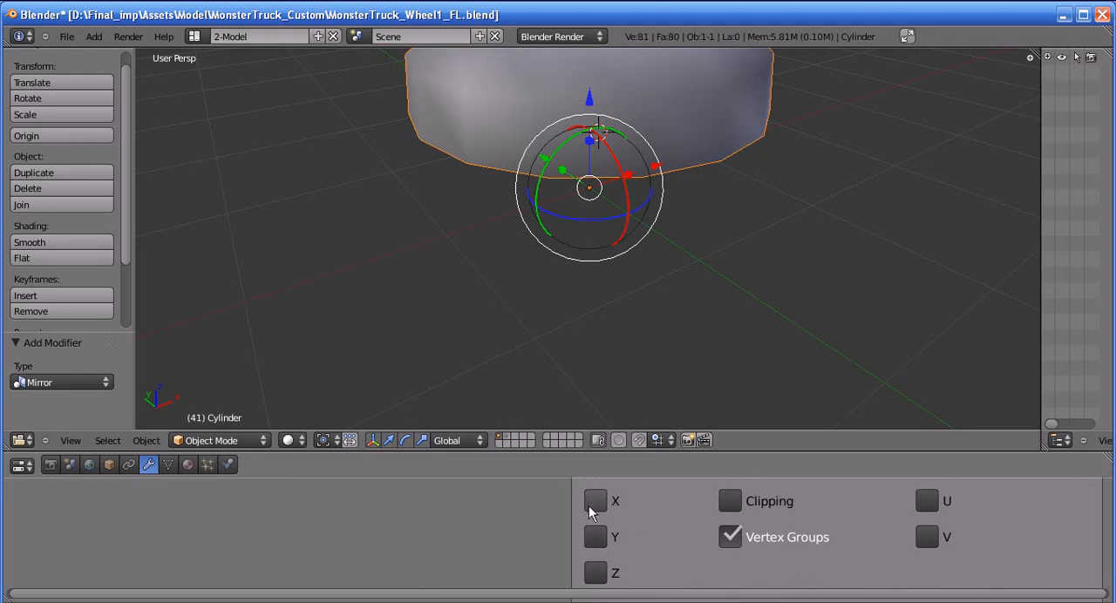
click(596, 572)
Examine from several angles how the mirrored half is positioned relative to the original, and review the Mirror modifier's options
middle_drag(595, 572, 495, 408)
middle_drag(533, 490, 511, 601)
middle_drag(632, 290, 595, 308)
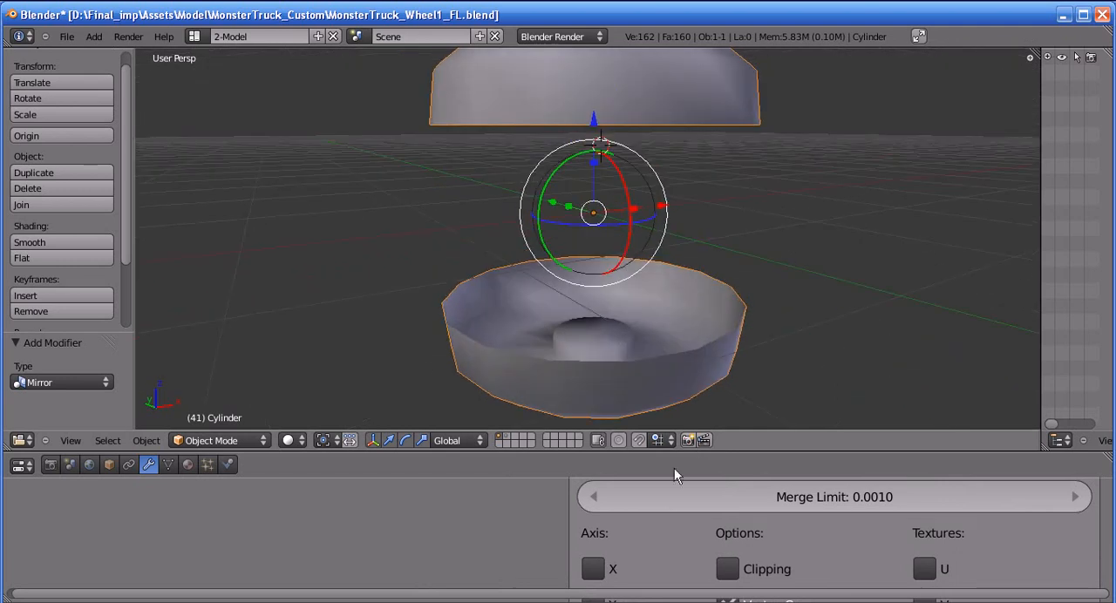
scroll(616, 502, down, 3)
middle_drag(617, 501, 617, 495)
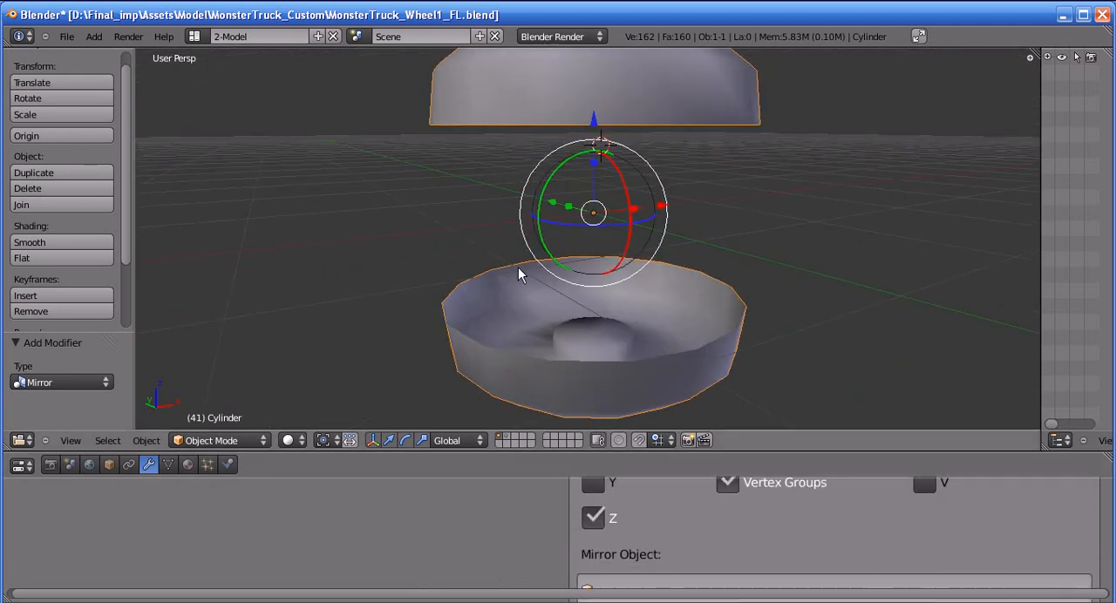
middle_drag(531, 259, 528, 266)
middle_drag(598, 217, 643, 270)
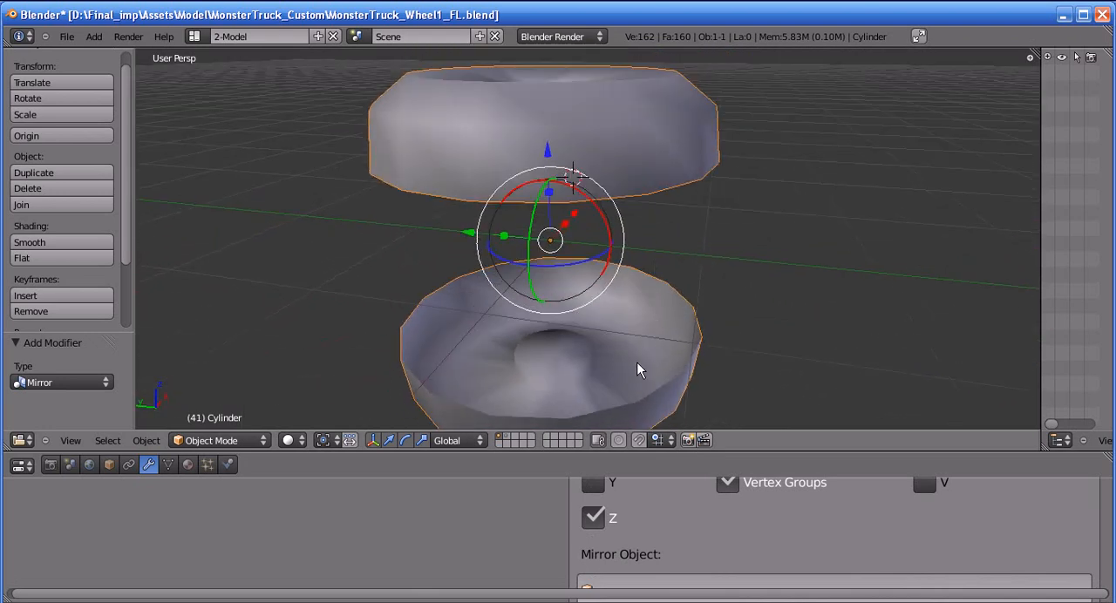
middle_drag(653, 378, 618, 250)
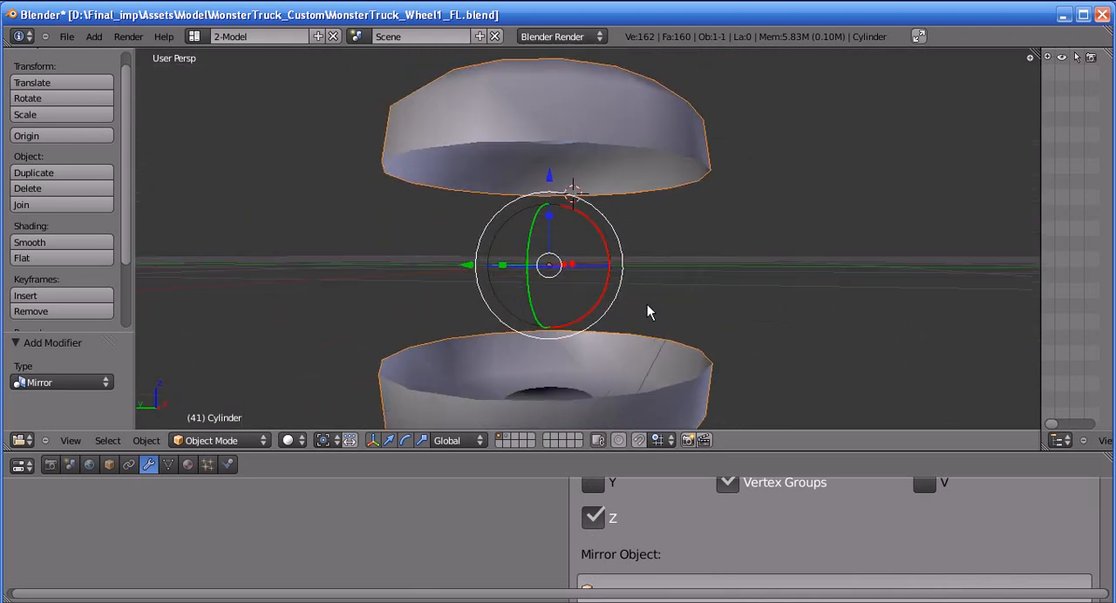
middle_drag(652, 309, 637, 299)
In Edit Mode, select the entire half-wheel mesh and move it -0.600 along Z towards its mirrored copy
key(Tab)
middle_drag(586, 188, 570, 204)
key(ctrl+Tab)
click(585, 170)
key(a)
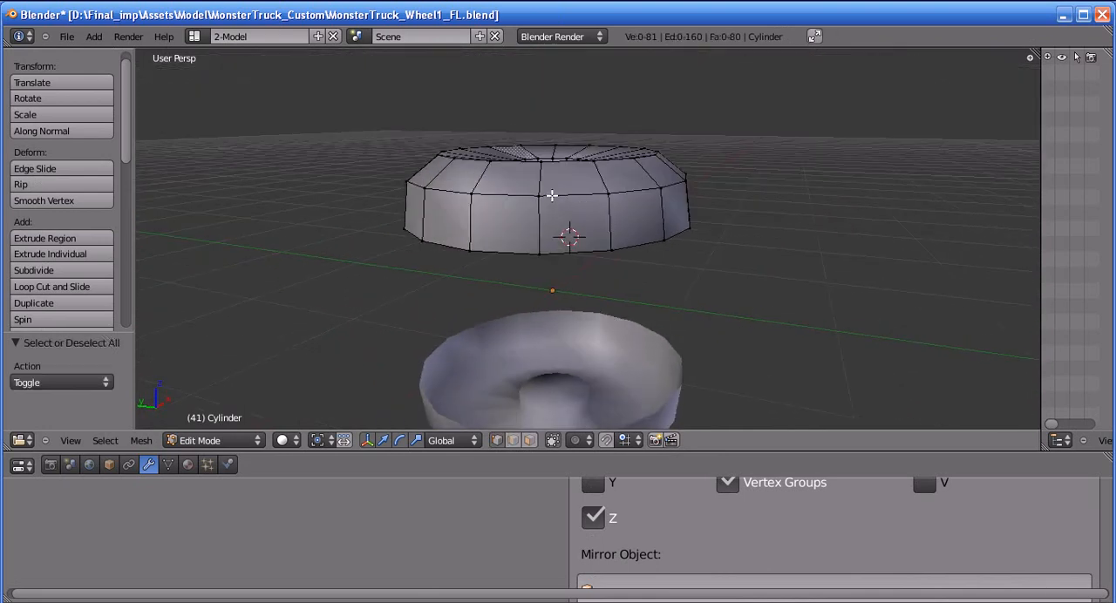
key(a)
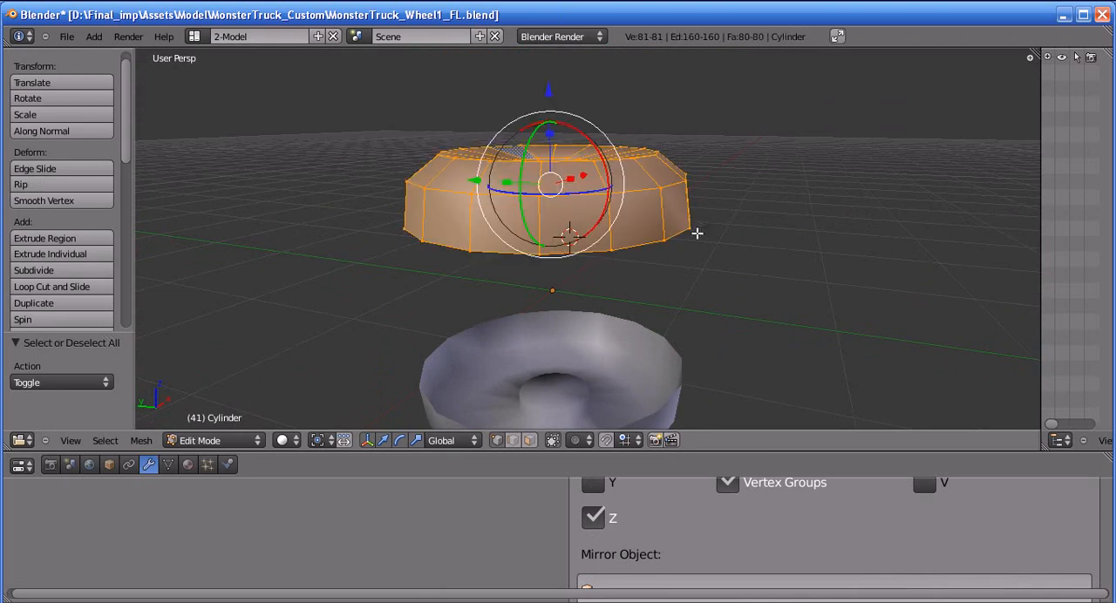
shift+middle_drag(572, 258, 578, 248)
drag(558, 81, 564, 157)
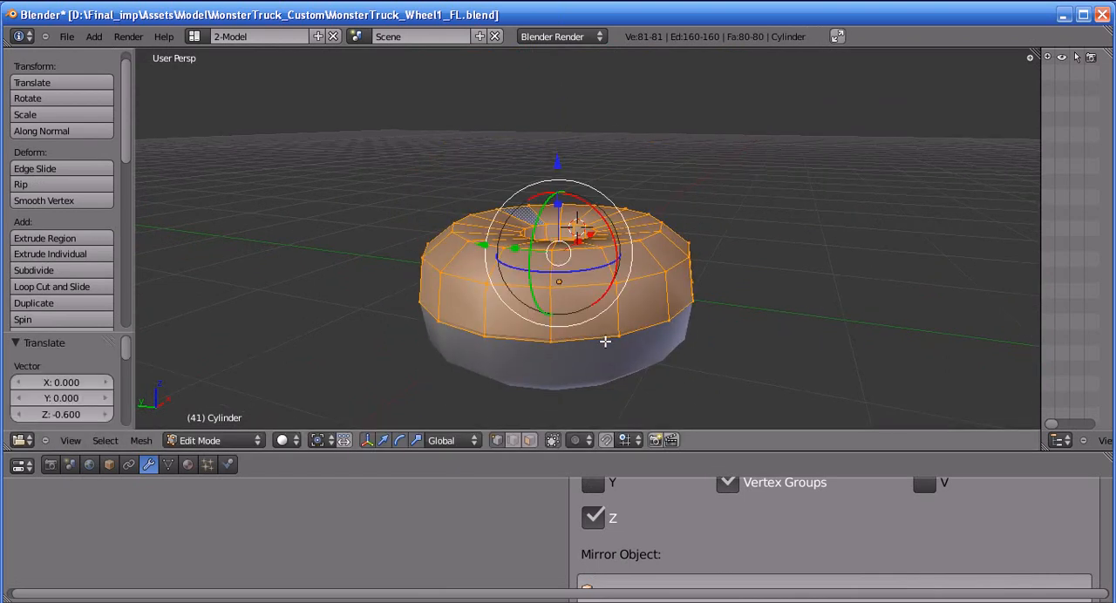
Undo the half wheel's downward move, deselect the whole mesh and return to Object Mode
middle_drag(722, 516, 694, 581)
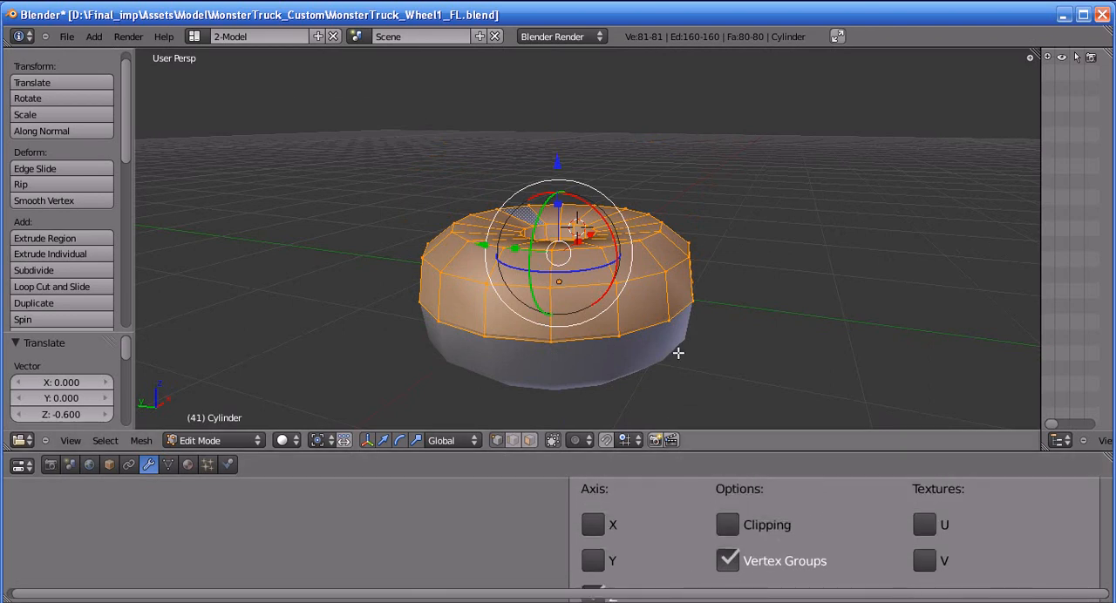
middle_drag(677, 352, 693, 361)
key(ctrl+z)
middle_drag(687, 258, 799, 267)
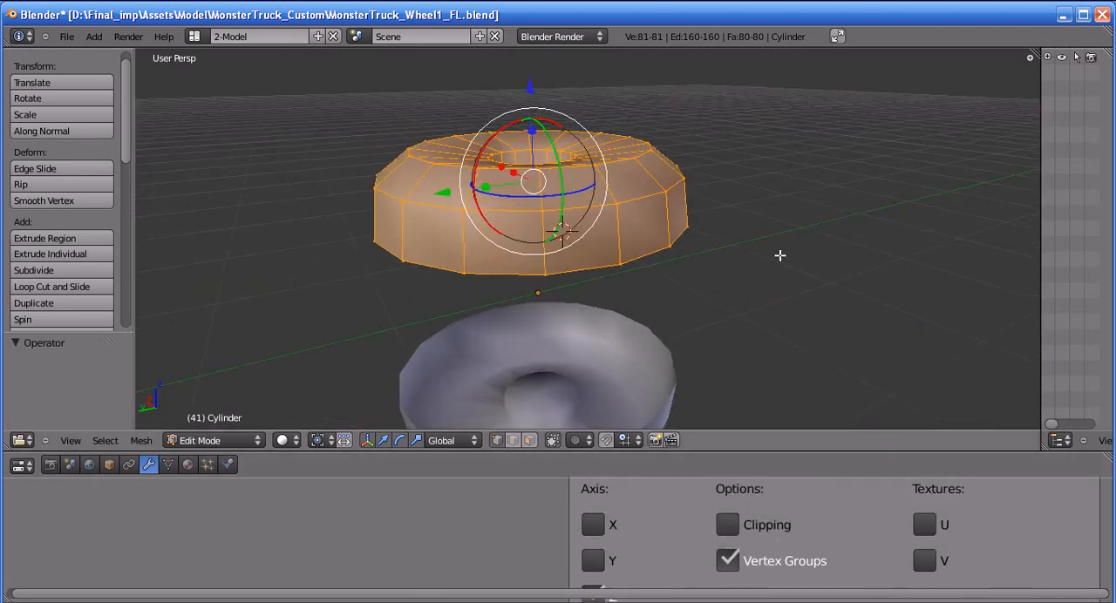
middle_drag(702, 275, 730, 280)
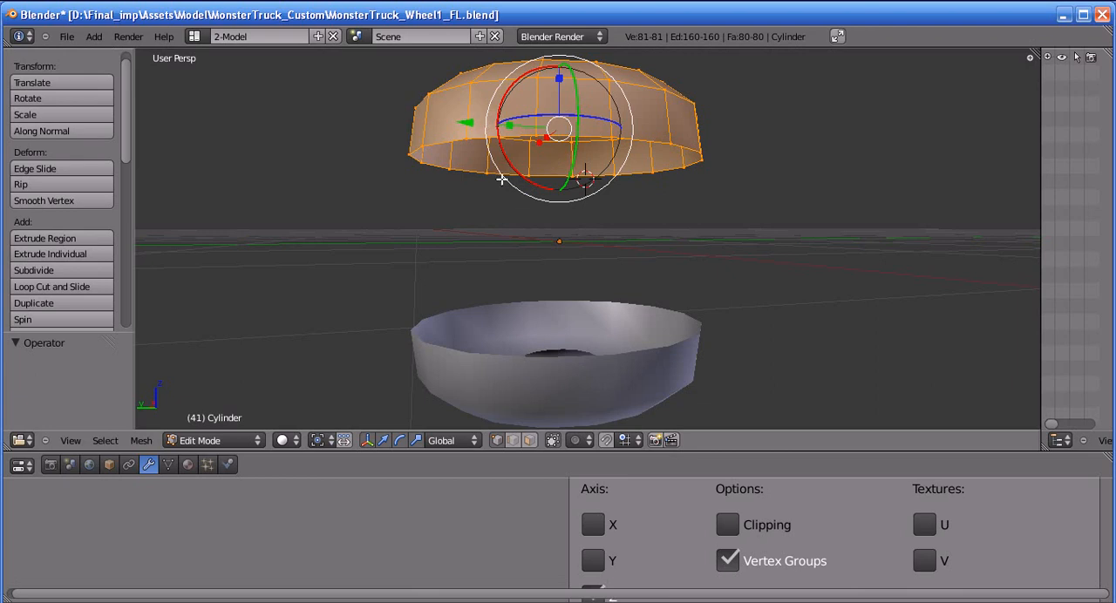
middle_drag(651, 189, 633, 230)
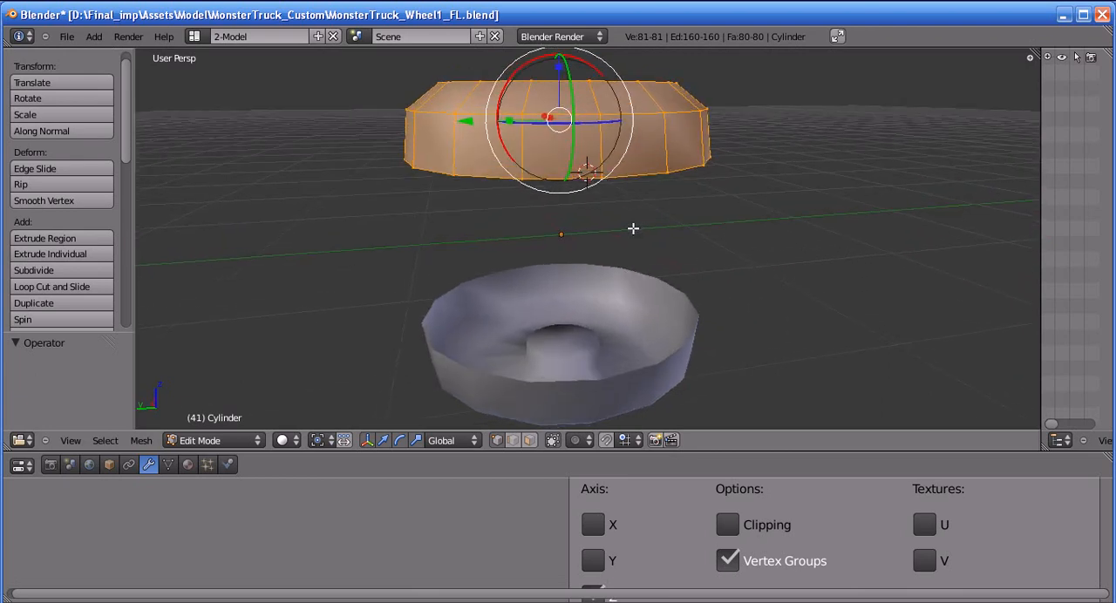
key(a)
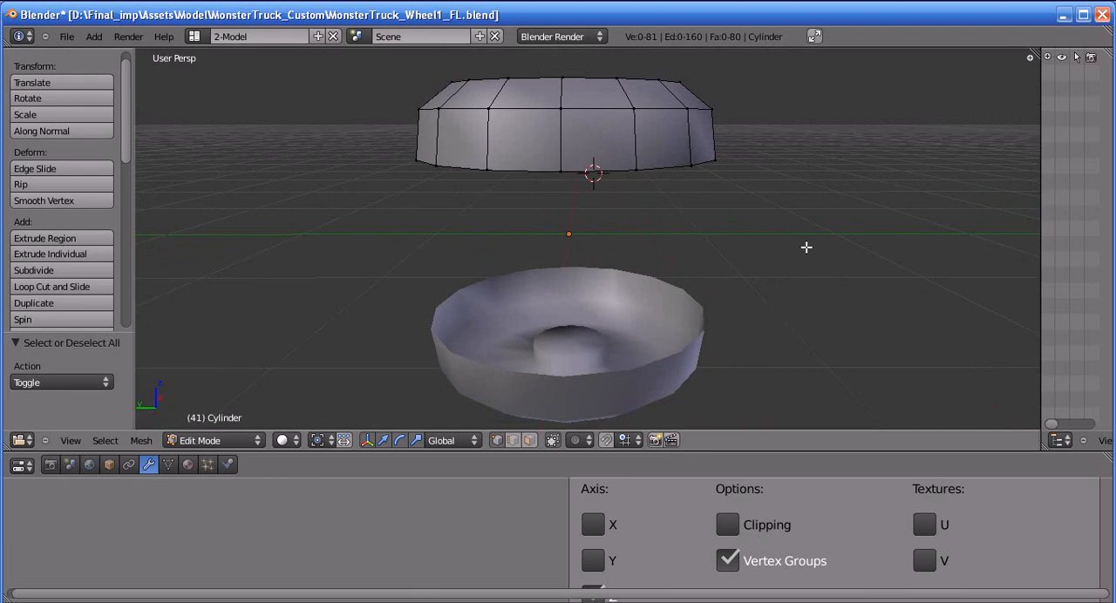
key(Tab)
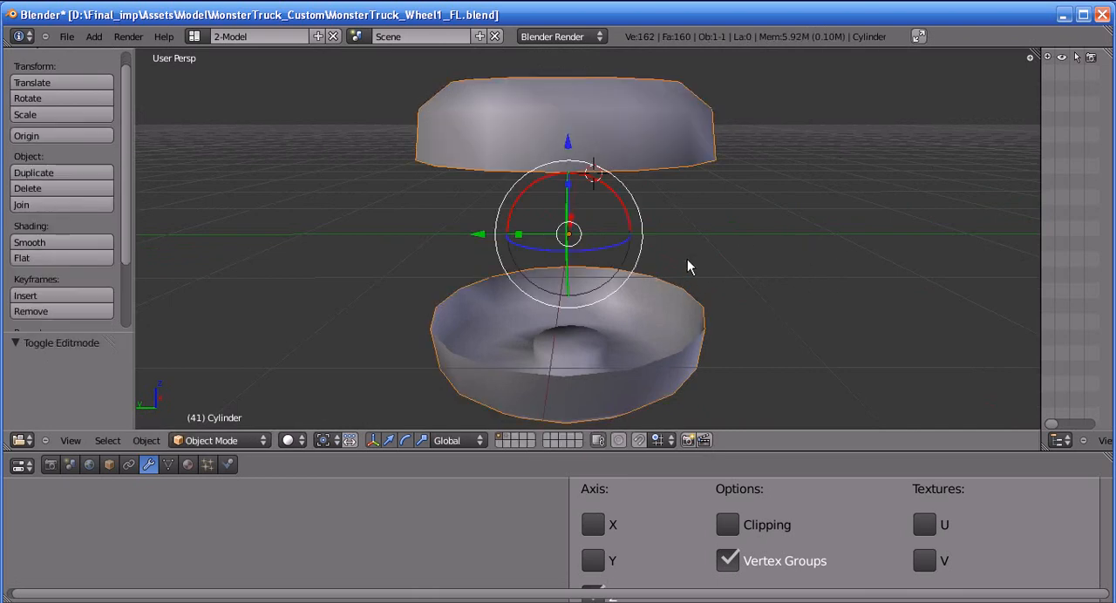
In Edit Mode, switch to edge selection and select the open lower edge loop of the upper tyre half
middle_drag(668, 187, 669, 205)
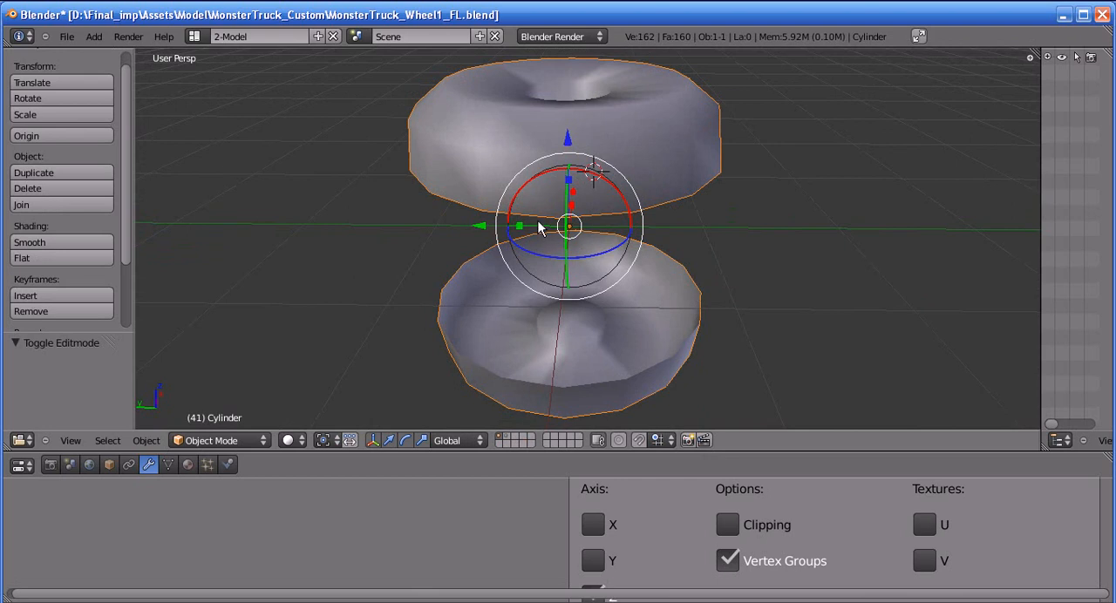
middle_drag(570, 210, 581, 152)
key(Tab)
key(ctrl+Tab)
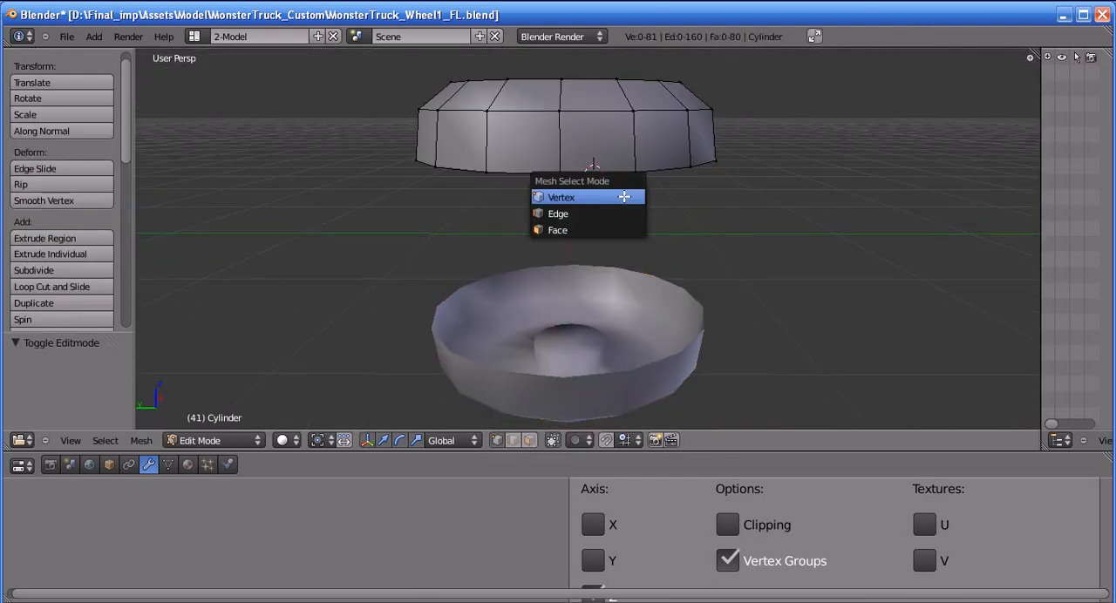
click(612, 214)
scroll(600, 220, up, 4)
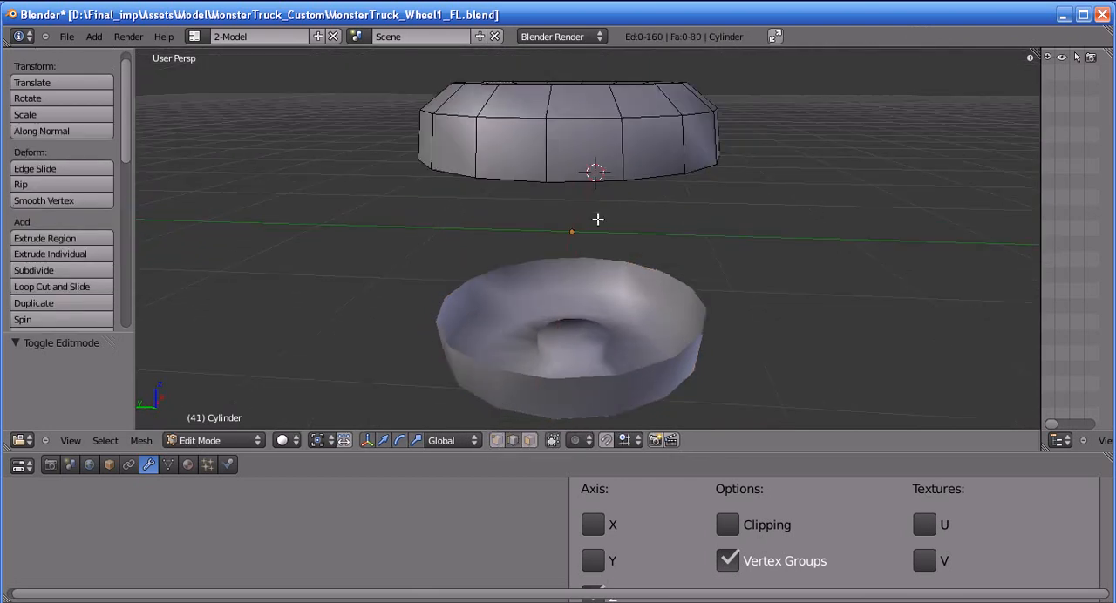
scroll(561, 165, down, 4)
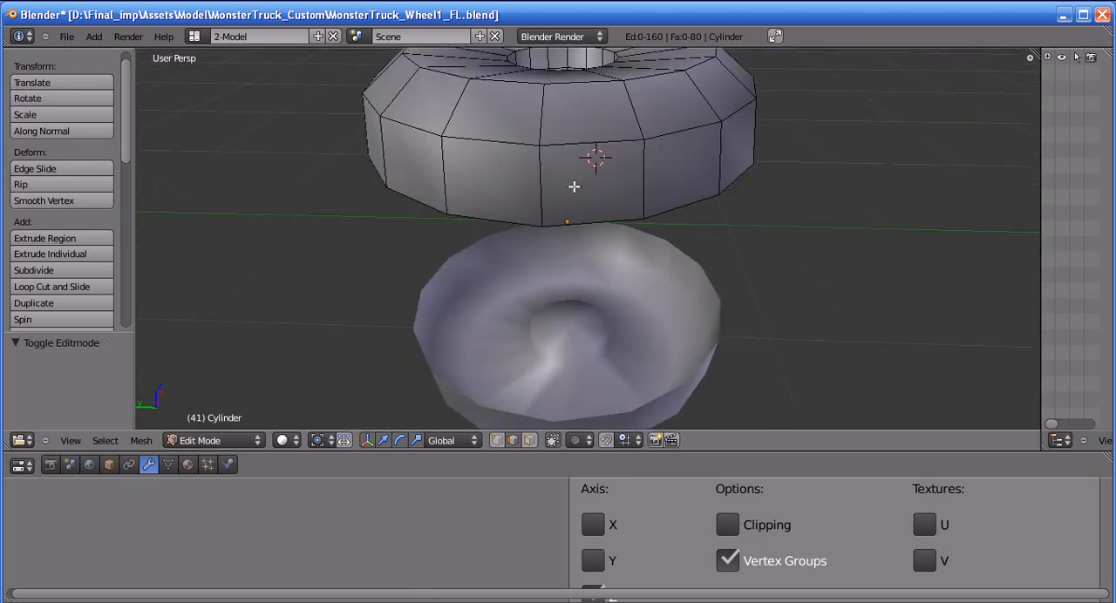
alt+shift+click(578, 173)
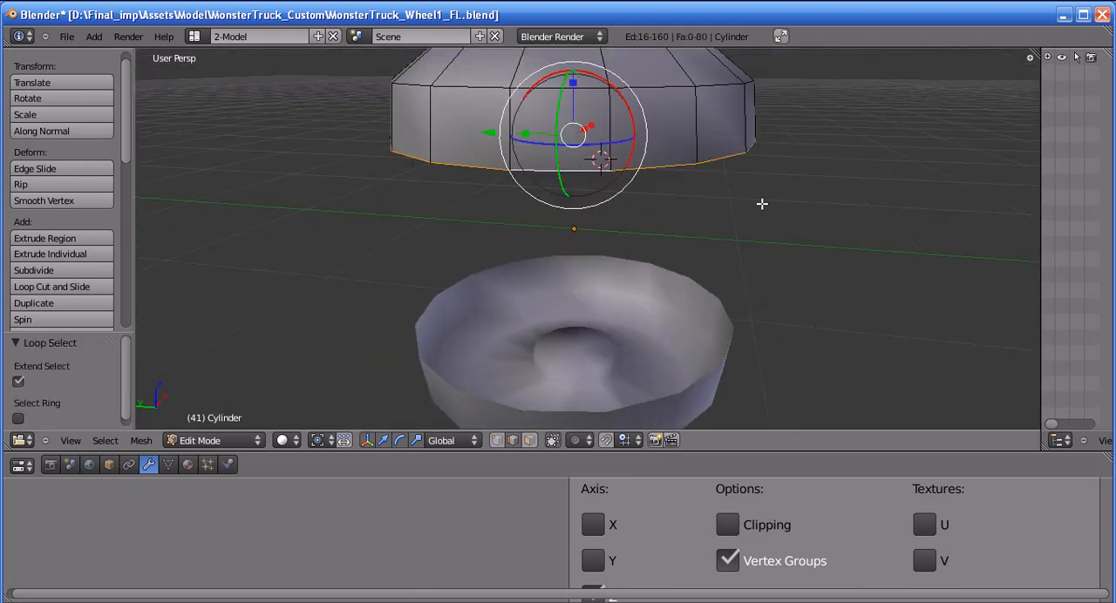
middle_drag(765, 202, 730, 159)
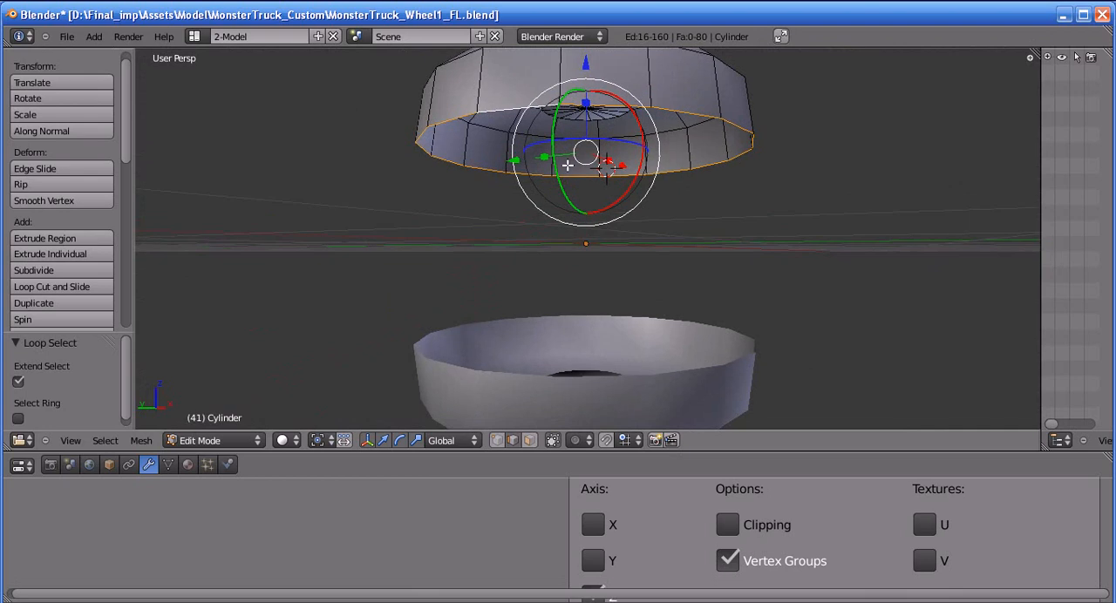